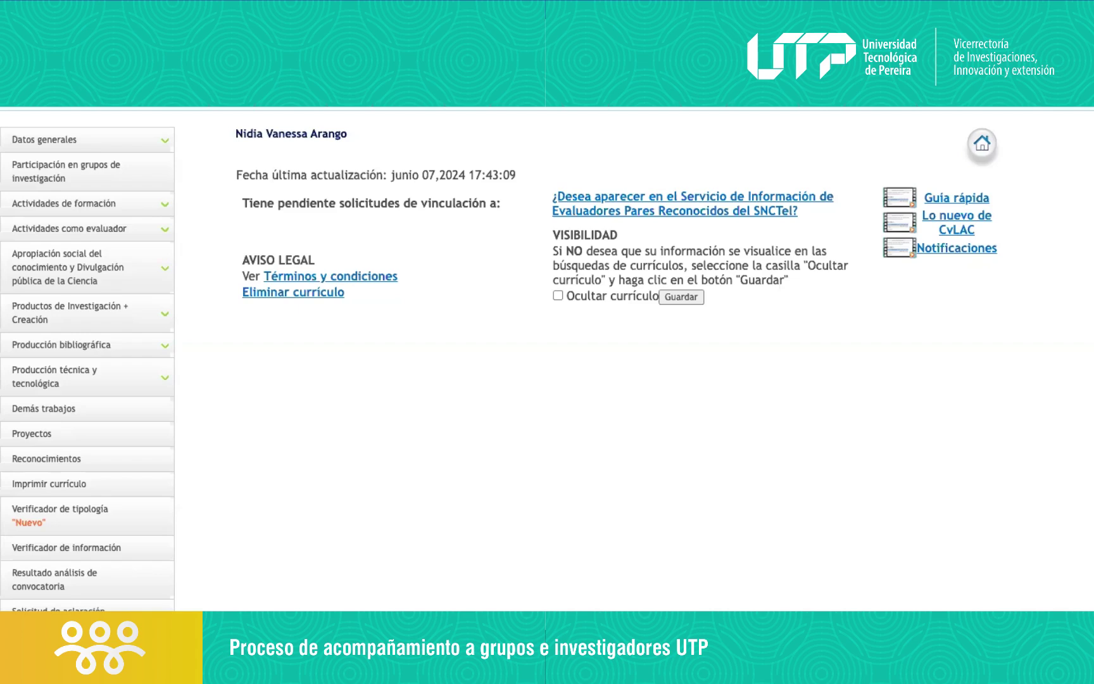
Open the Nuevo registro científico list under Producción técnica y tecnológica and start creating a new record.
{"action": "scroll", "coordinate": [56, 383], "scroll_direction": "down", "scroll_amount": 1}
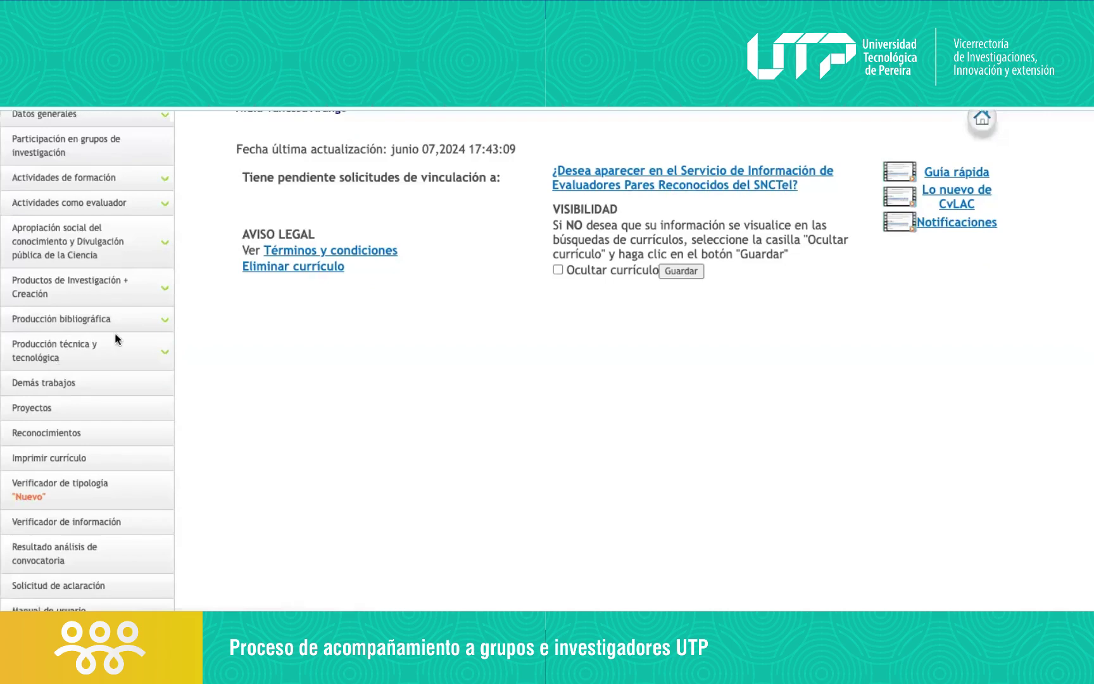
{"action": "left_click", "coordinate": [166, 356]}
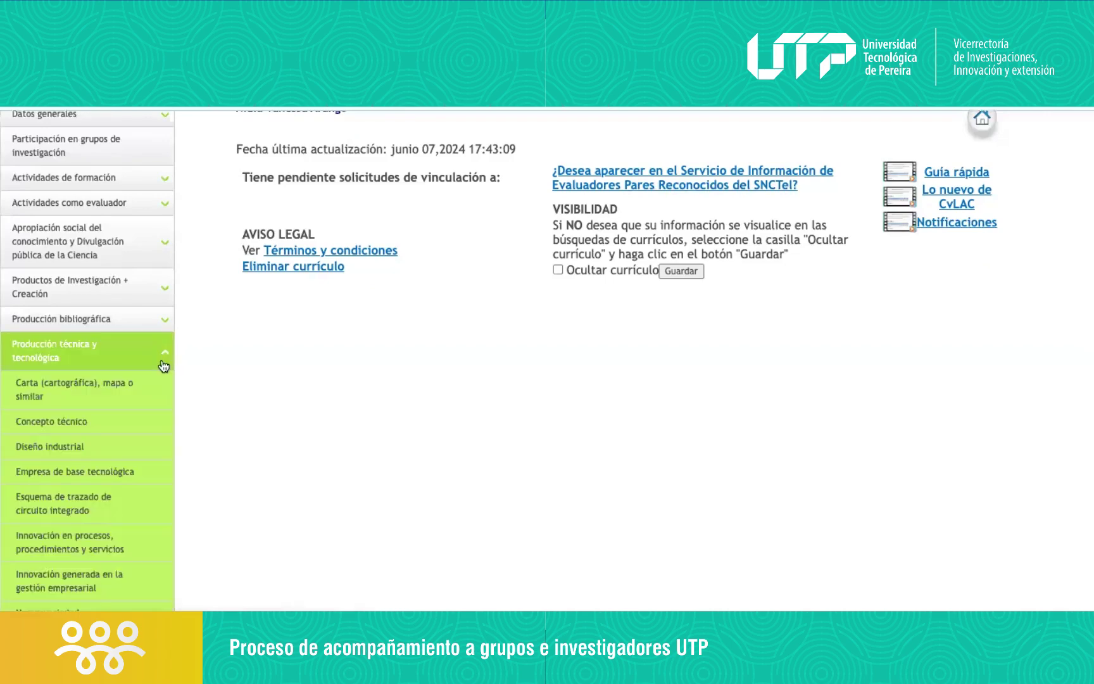
{"action": "scroll", "coordinate": [102, 505], "scroll_direction": "down", "scroll_amount": 3}
{"action": "scroll", "coordinate": [103, 504], "scroll_direction": "down", "scroll_amount": 3}
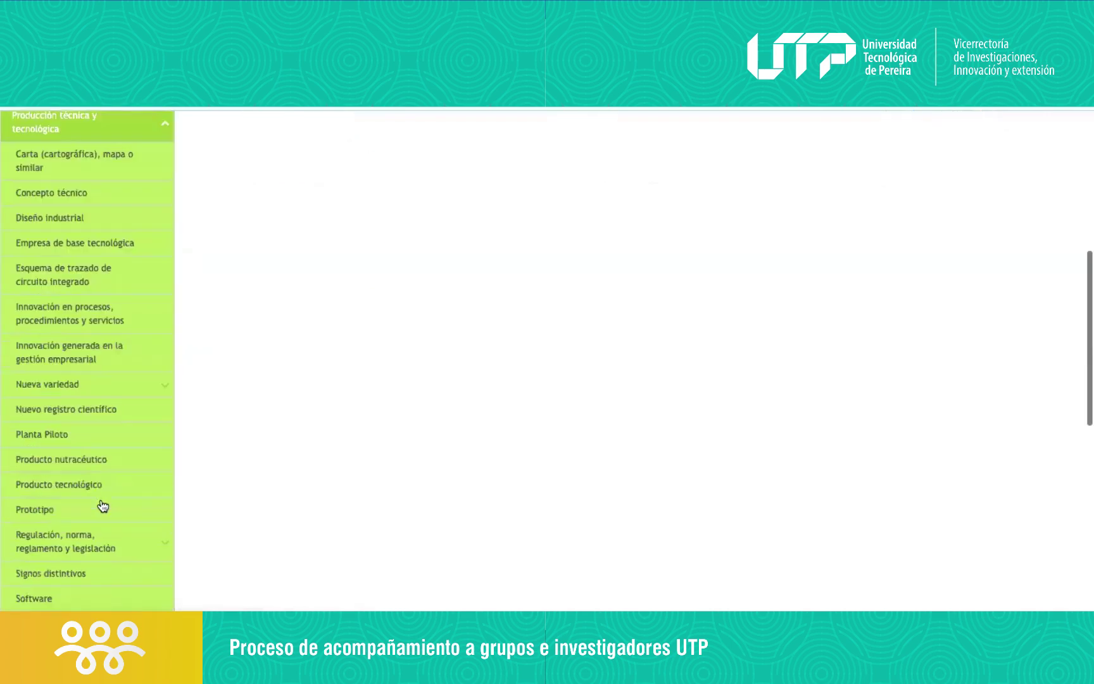
{"action": "scroll", "coordinate": [102, 505], "scroll_direction": "down", "scroll_amount": 1}
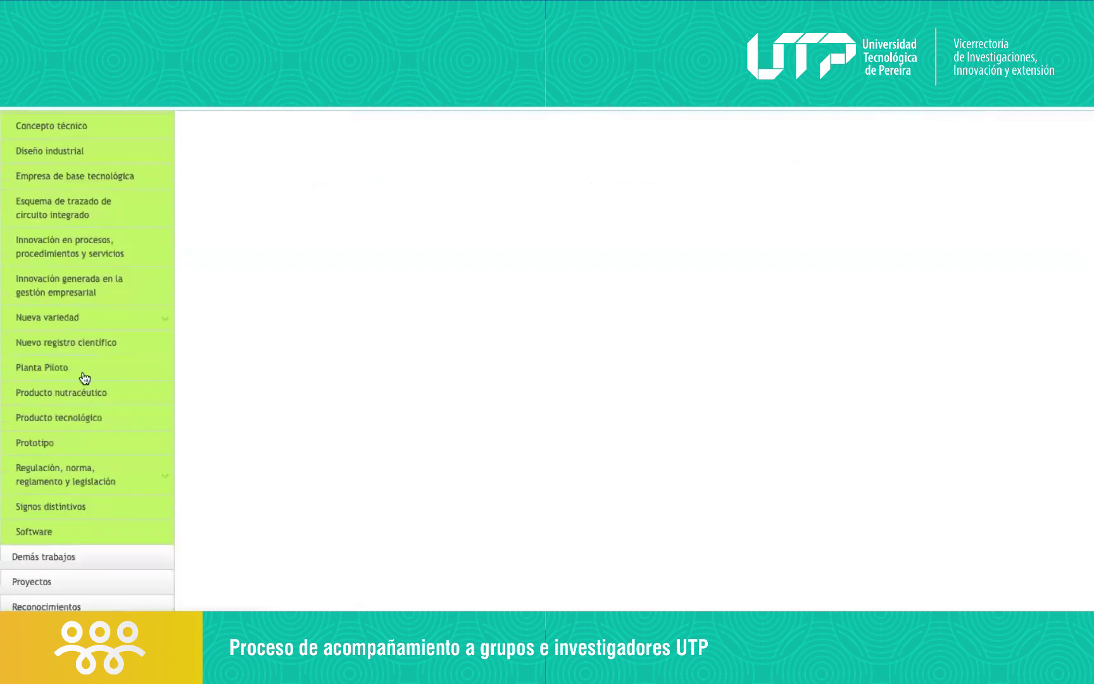
{"action": "left_click", "coordinate": [82, 348]}
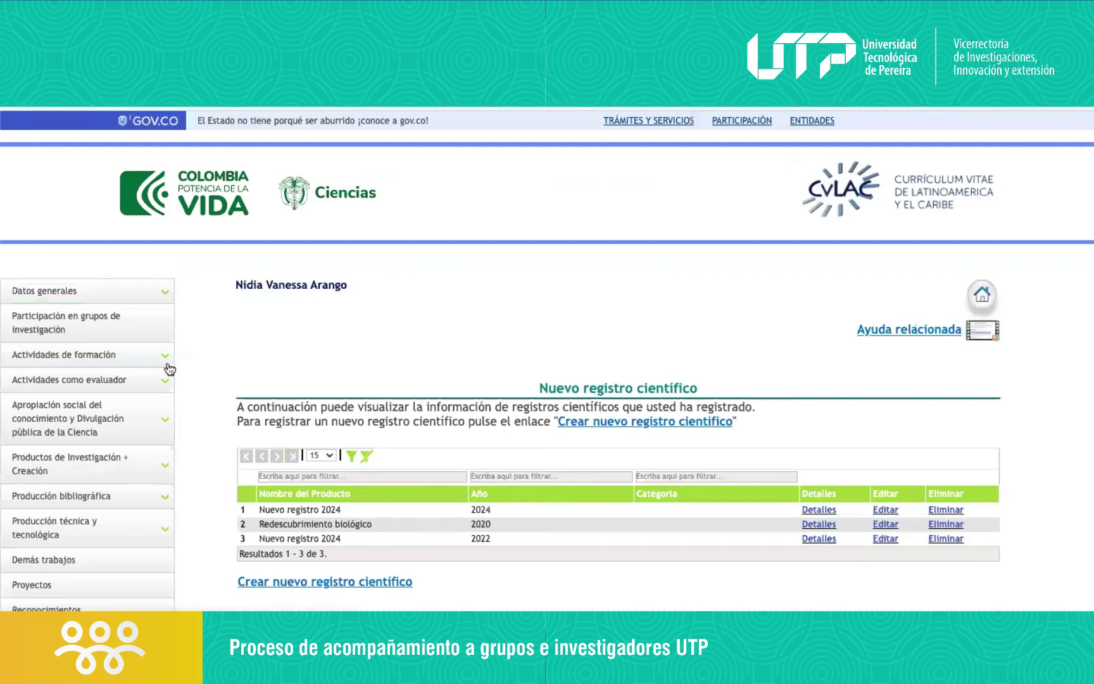
{"action": "scroll", "coordinate": [273, 459], "scroll_direction": "down", "scroll_amount": 1}
{"action": "left_click", "coordinate": [309, 489]}
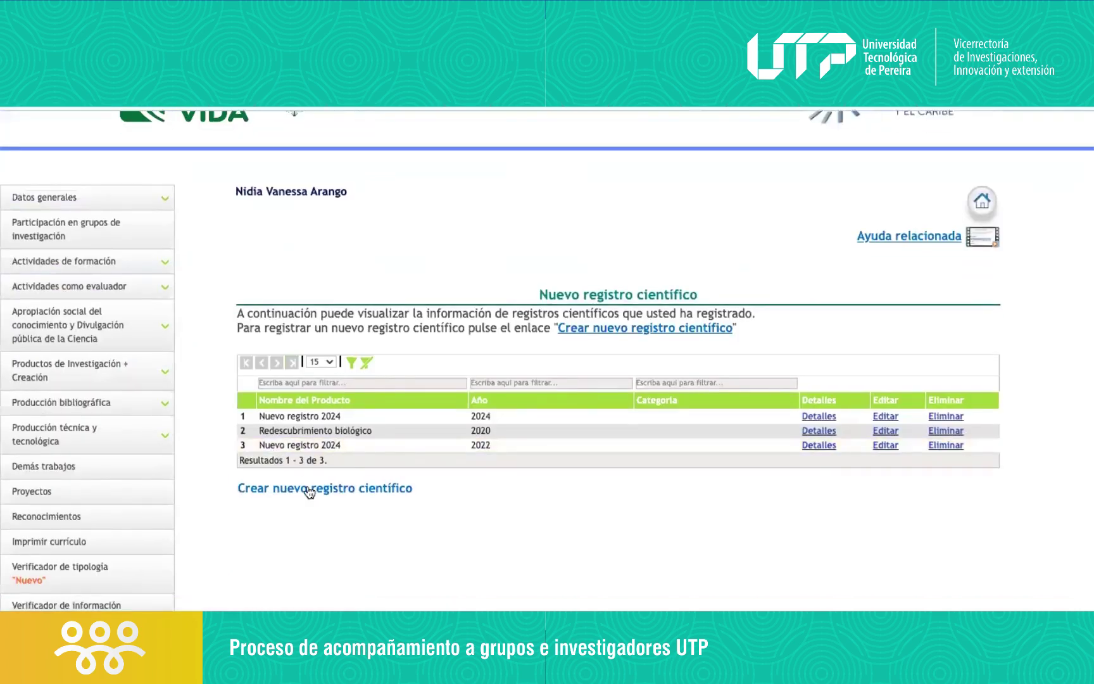
Enter "Redescubrimiento biológico" as the product name of the new scientific record.
{"action": "scroll", "coordinate": [308, 491], "scroll_direction": "down", "scroll_amount": 2}
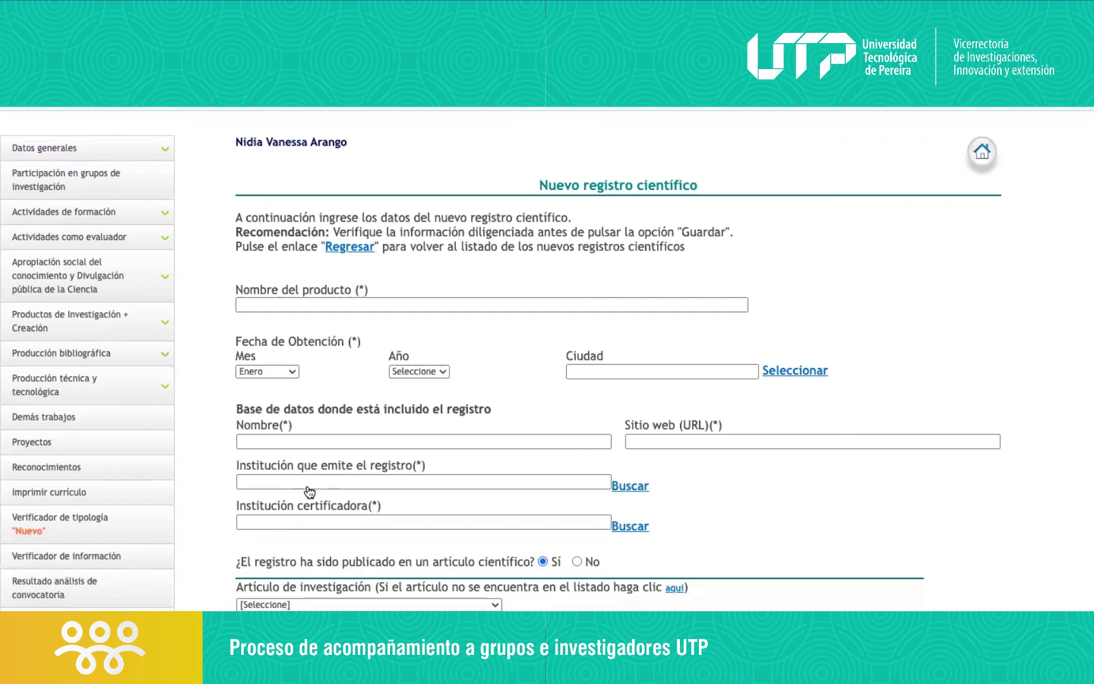
{"action": "left_click", "coordinate": [343, 301]}
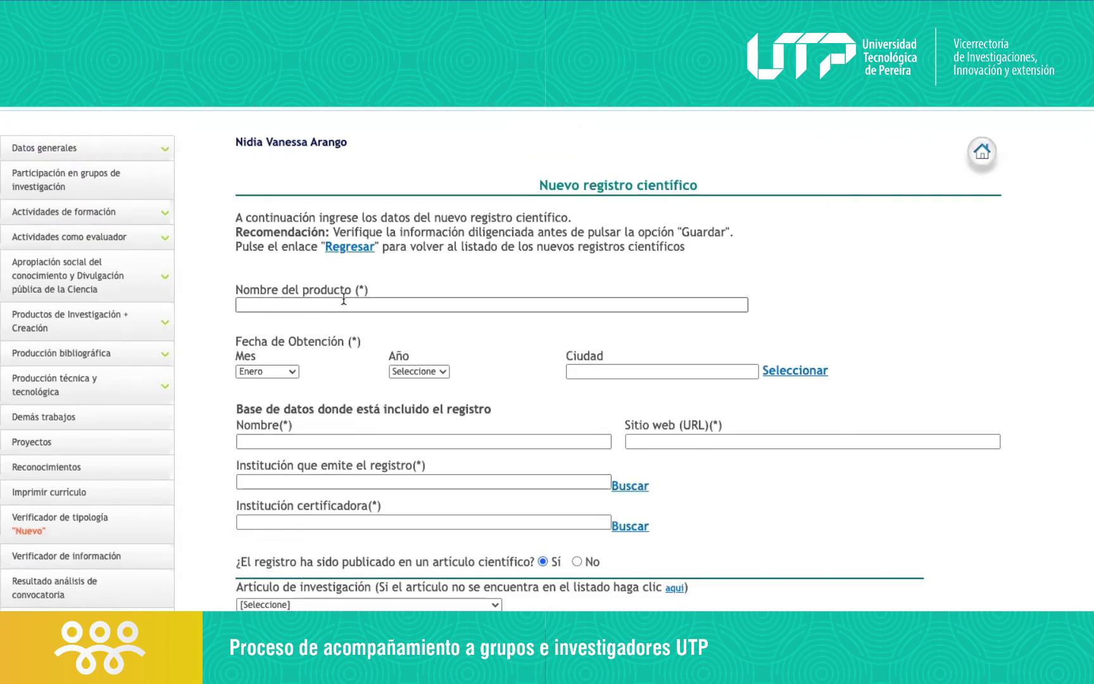
{"action": "left_click", "coordinate": [343, 304]}
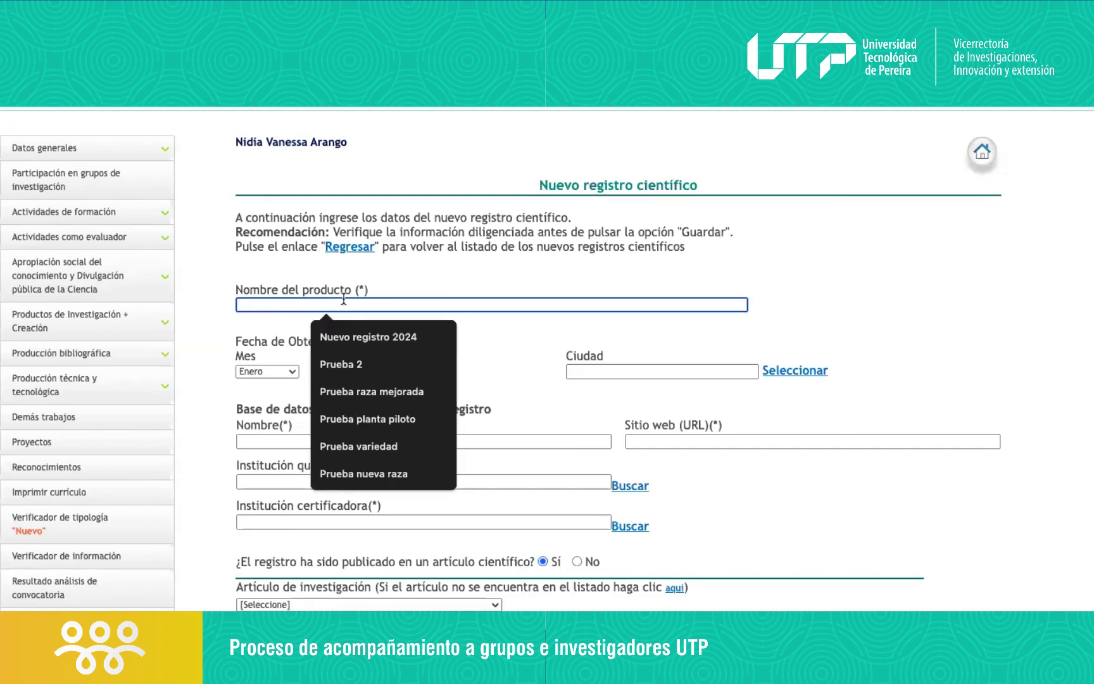
{"action": "type", "text": "Redescubrimiento biológico"}
{"action": "left_click", "coordinate": [373, 336]}
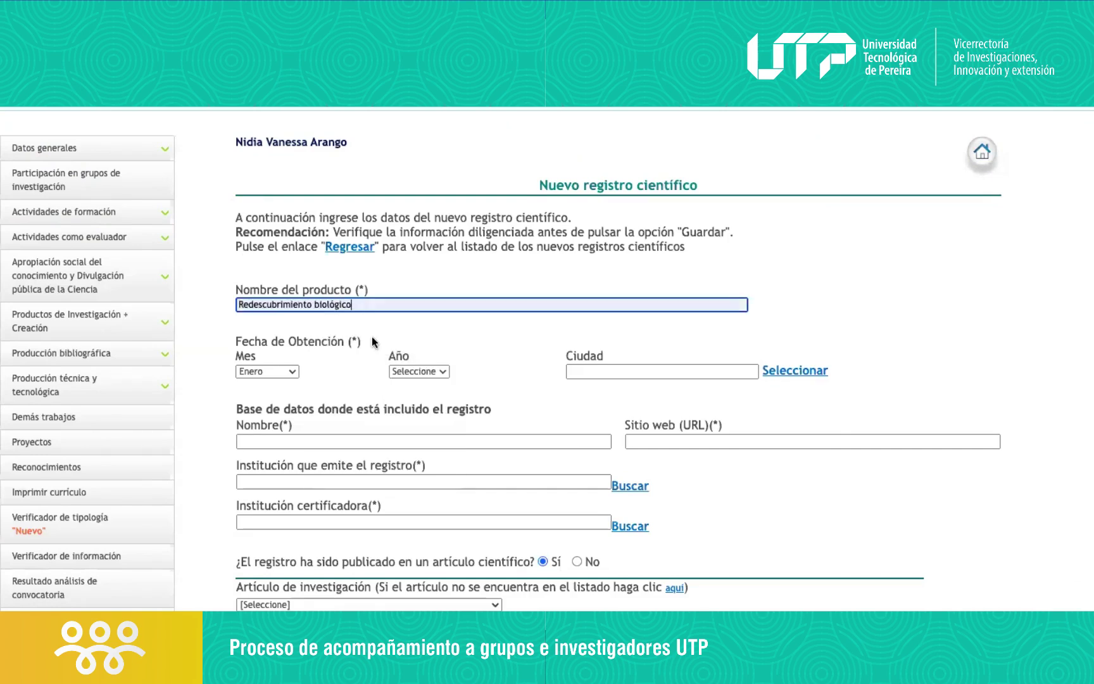
Set the record's date of obtention to Agosto 2022.
{"action": "left_click", "coordinate": [281, 371]}
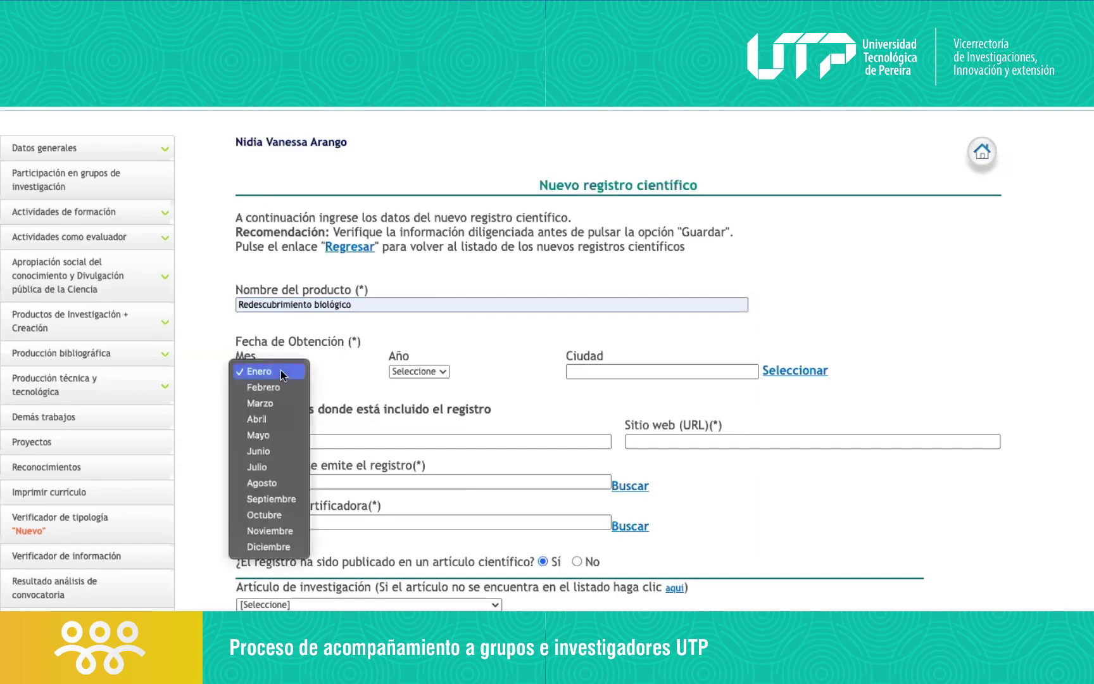
{"action": "left_click", "coordinate": [273, 484]}
{"action": "left_click", "coordinate": [439, 373]}
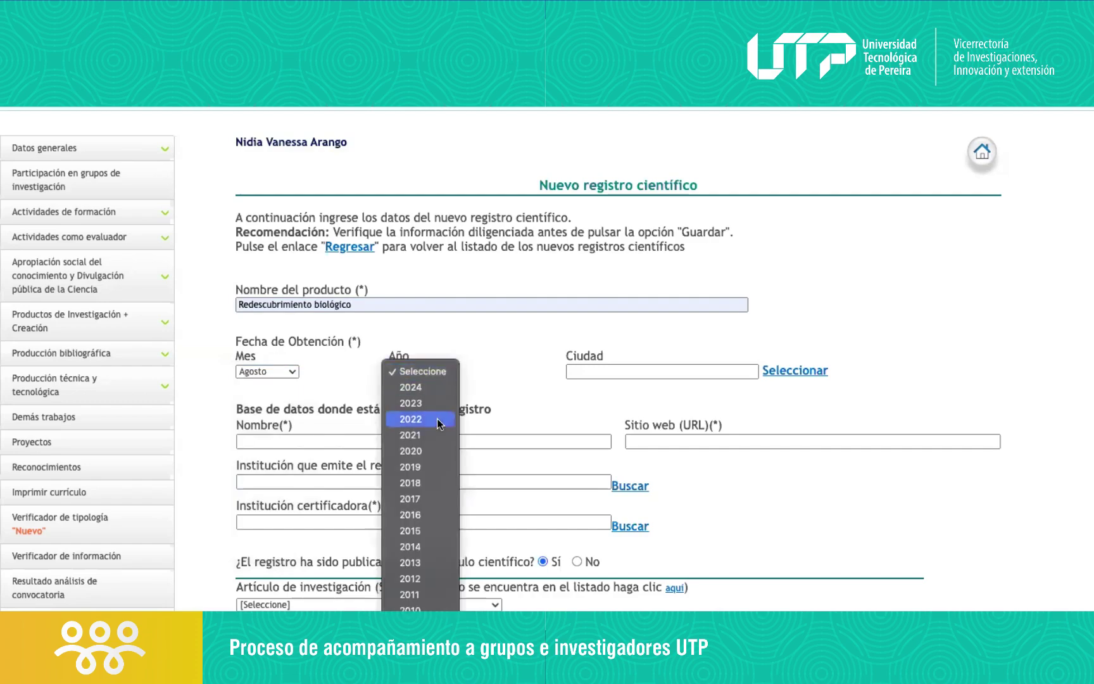
{"action": "left_click", "coordinate": [429, 423]}
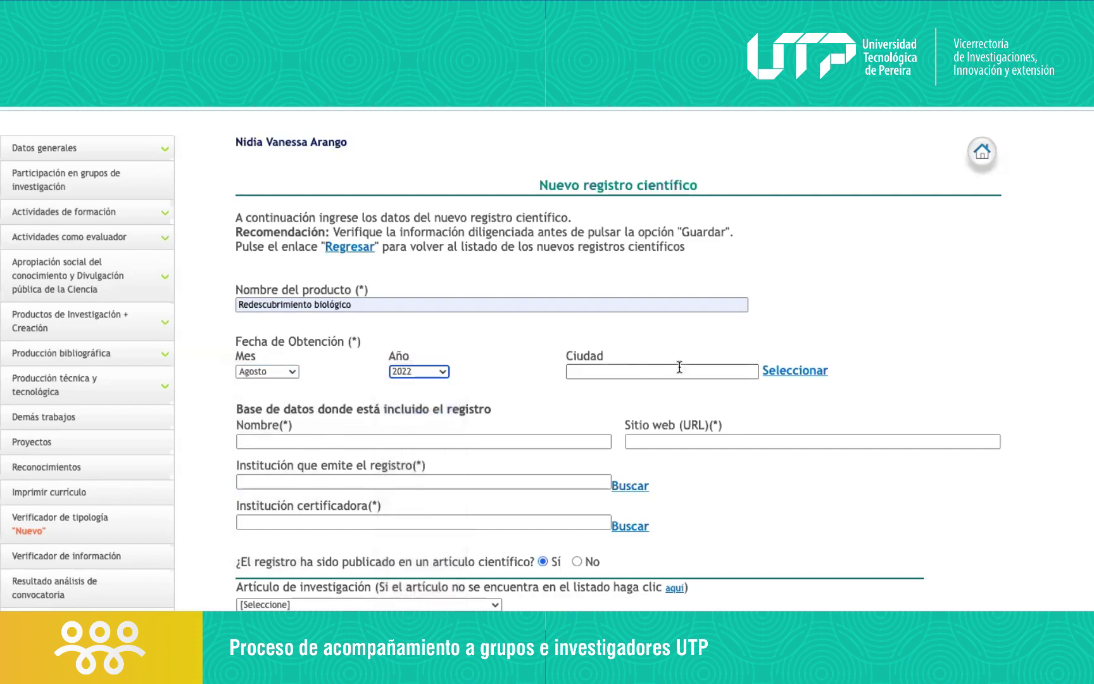
Search the city selector for "pereira" and choose Colombia - RISARALDA - PEREIRA as the record's city.
{"action": "left_click", "coordinate": [774, 372]}
{"action": "left_click", "coordinate": [63, 284]}
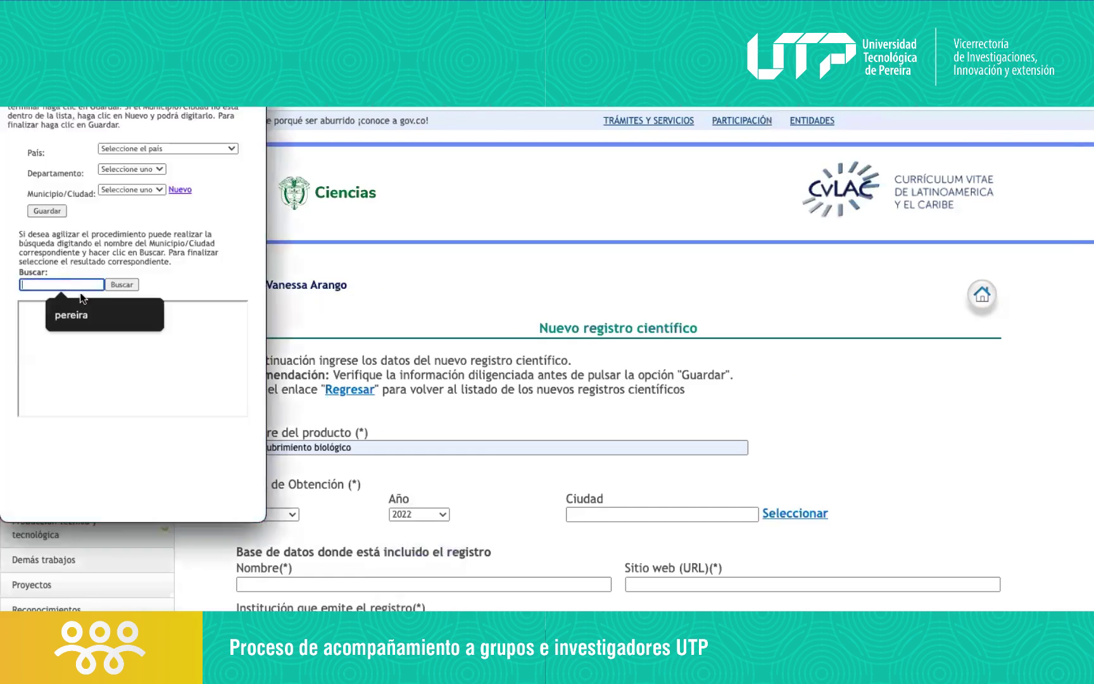
{"action": "left_click", "coordinate": [87, 312]}
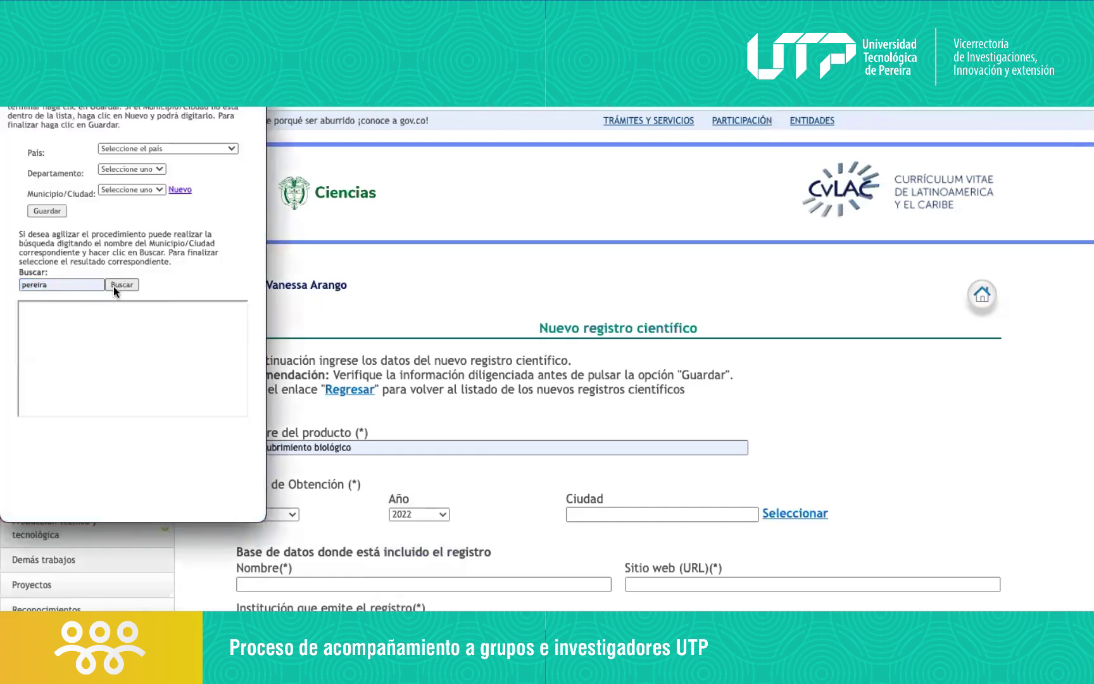
{"action": "left_click", "coordinate": [114, 286]}
{"action": "left_click", "coordinate": [60, 337]}
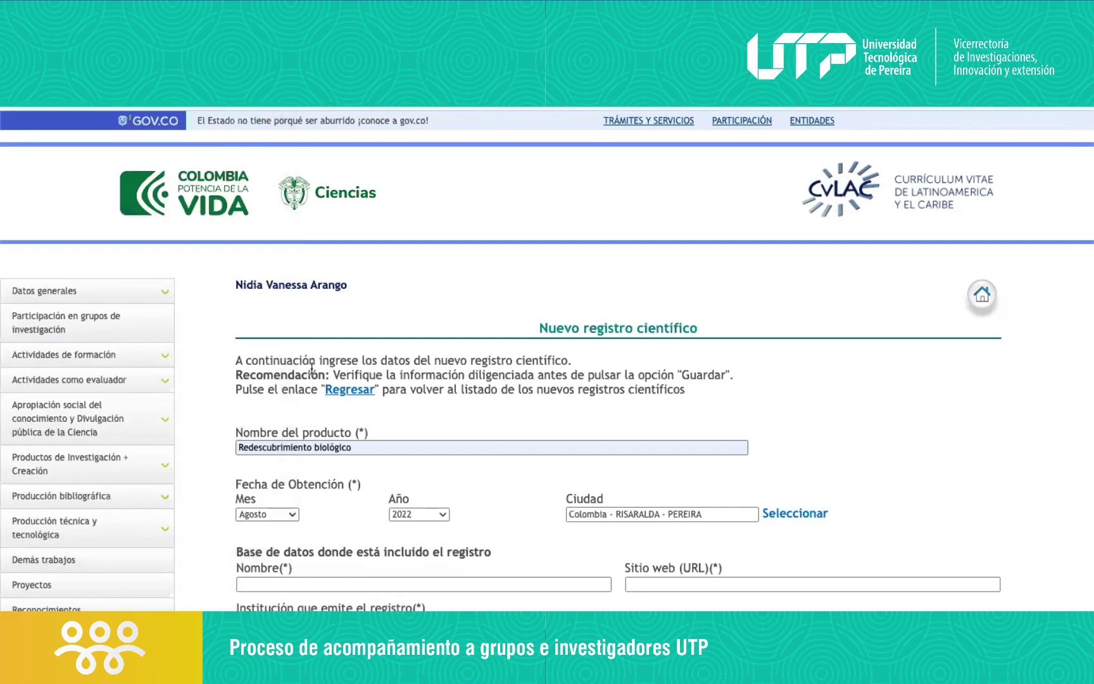
{"action": "scroll", "coordinate": [338, 415], "scroll_direction": "down", "scroll_amount": 5}
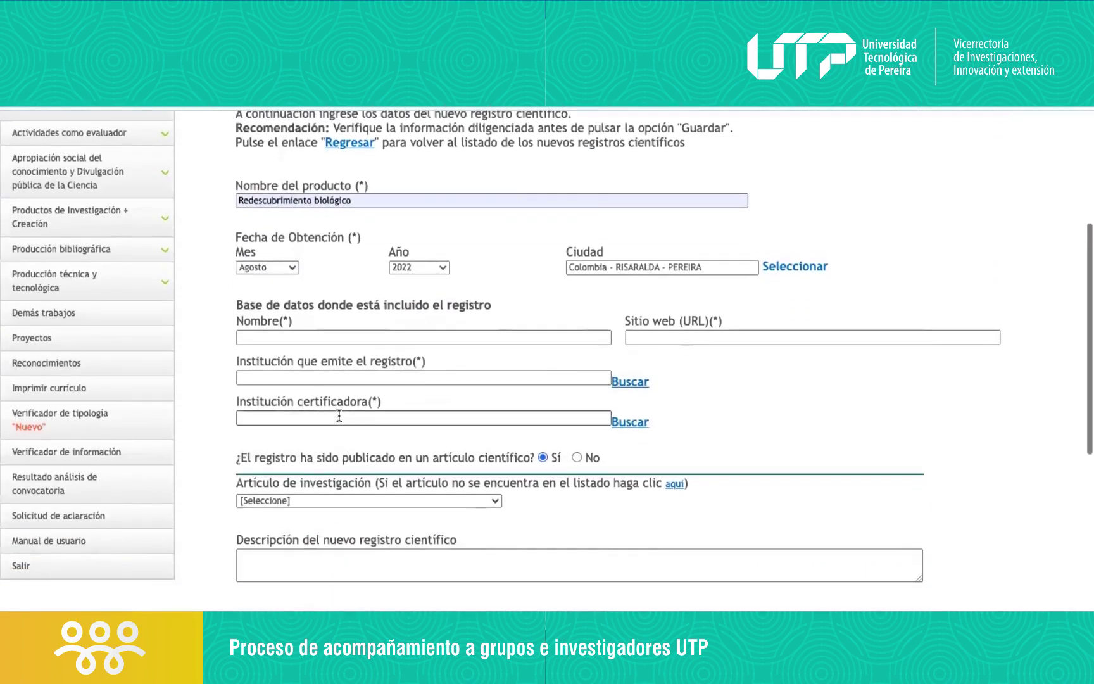
{"action": "left_click", "coordinate": [321, 337]}
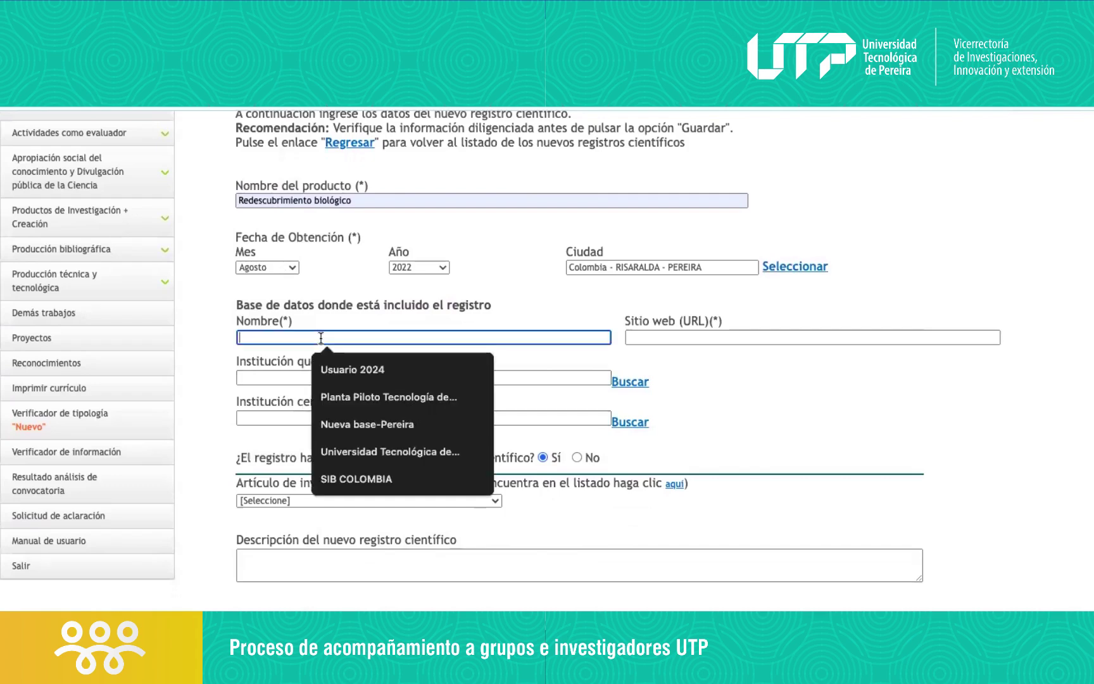
{"action": "left_click", "coordinate": [348, 478]}
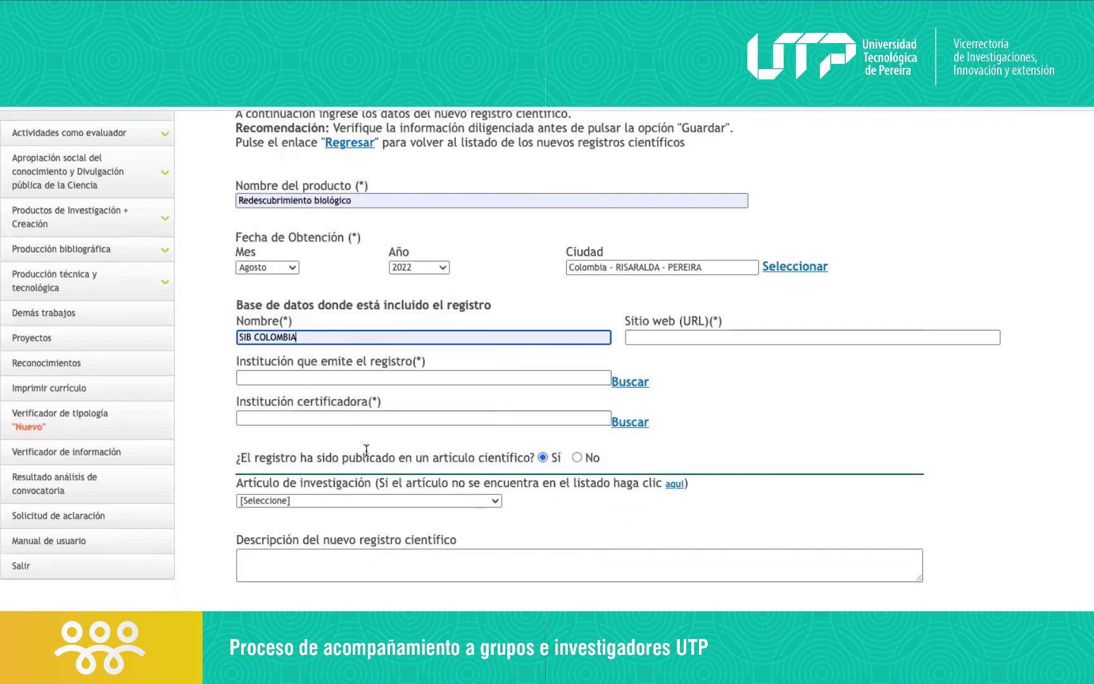
{"action": "left_click", "coordinate": [655, 336]}
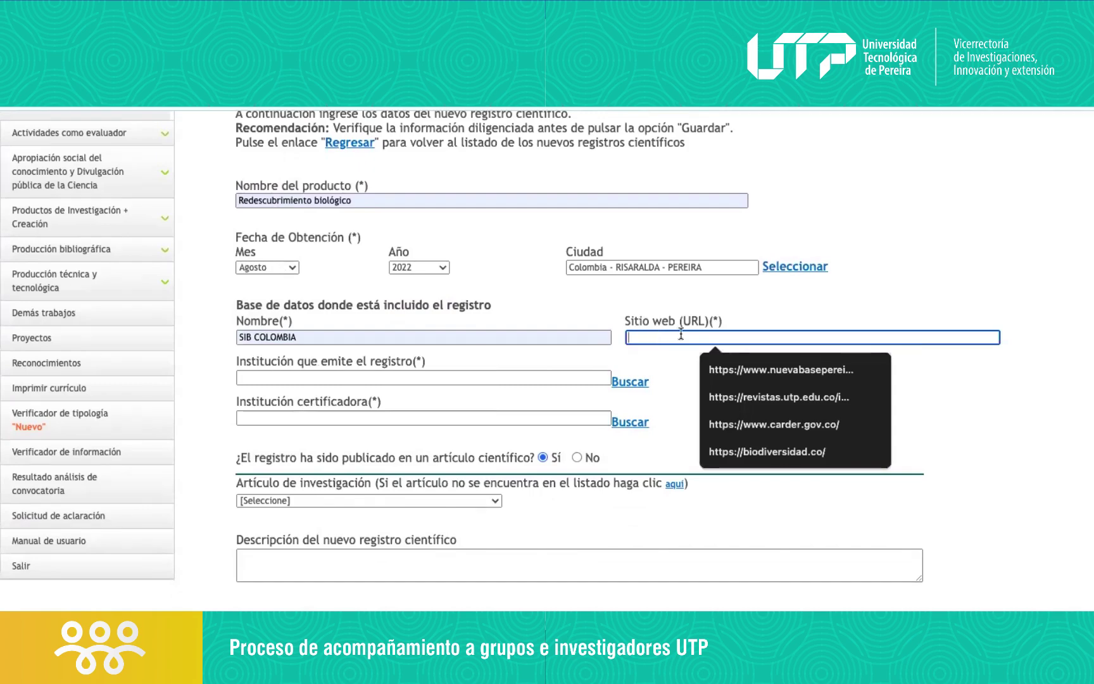
{"action": "left_click", "coordinate": [722, 450]}
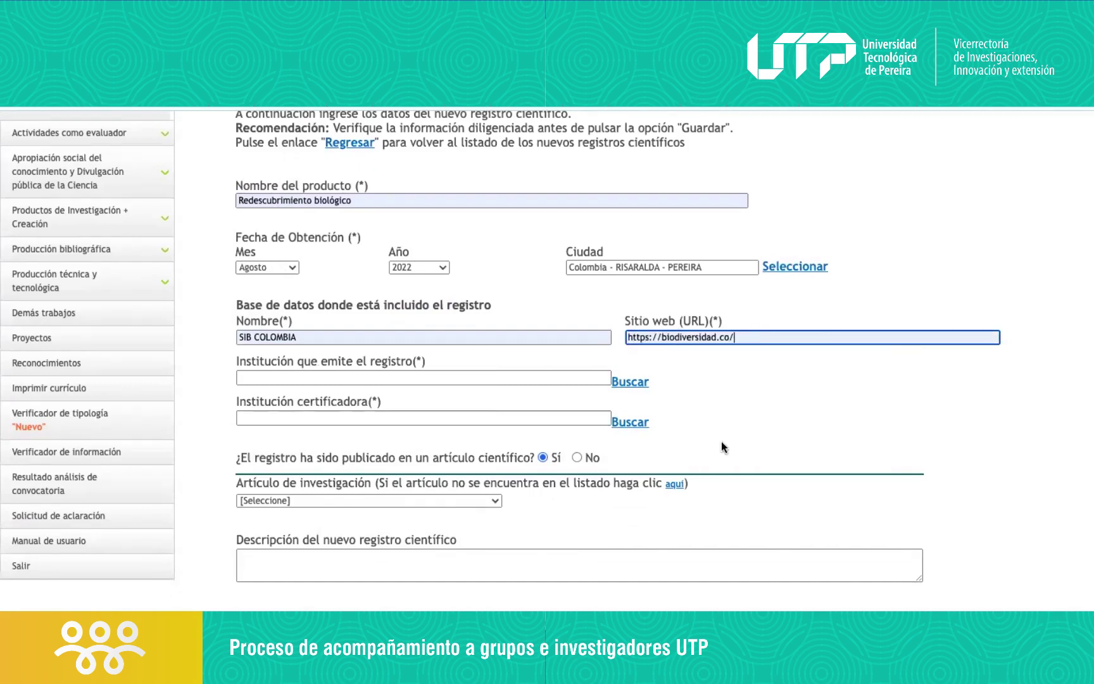
Search for Universidad Tecnológica de Pereira and link its Pereira site as the institution issuing the record.
{"action": "left_click", "coordinate": [606, 378]}
{"action": "left_click", "coordinate": [619, 383]}
{"action": "left_click", "coordinate": [546, 214]}
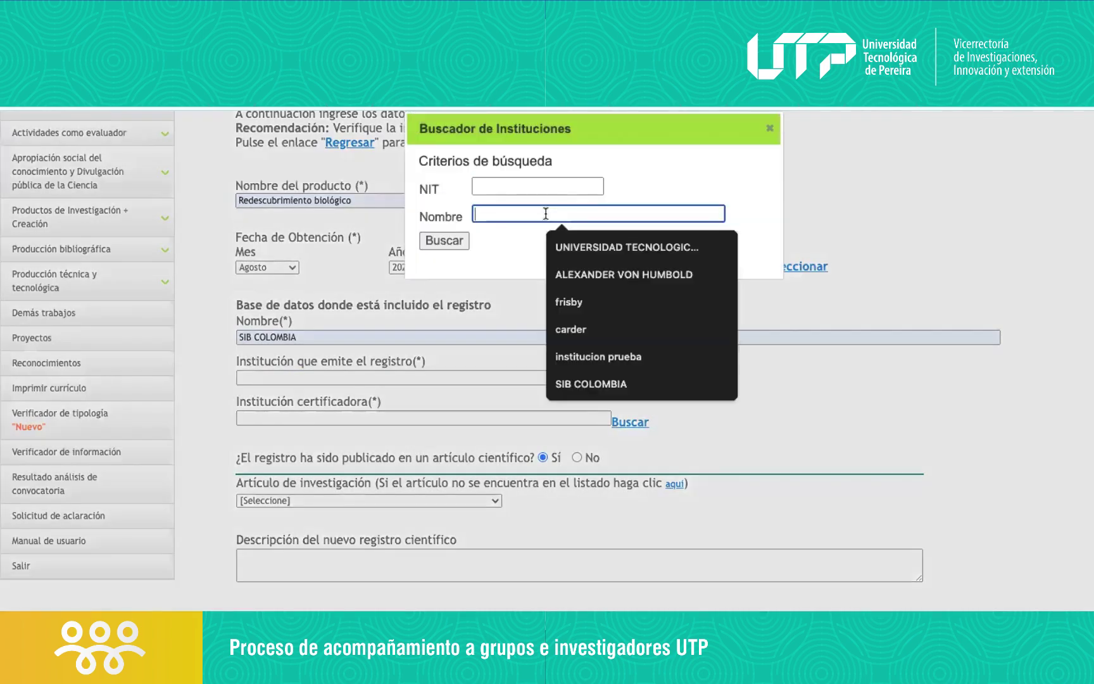
{"action": "left_click", "coordinate": [599, 245]}
{"action": "left_click", "coordinate": [428, 241]}
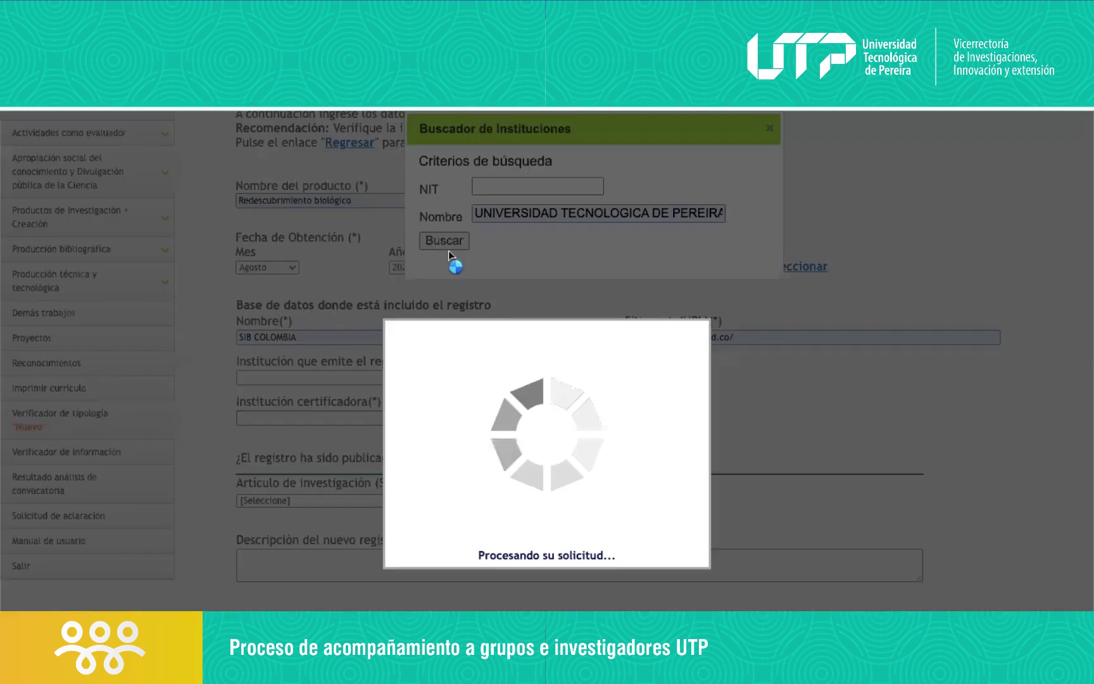
{"action": "scroll", "coordinate": [634, 380], "scroll_direction": "down", "scroll_amount": 1}
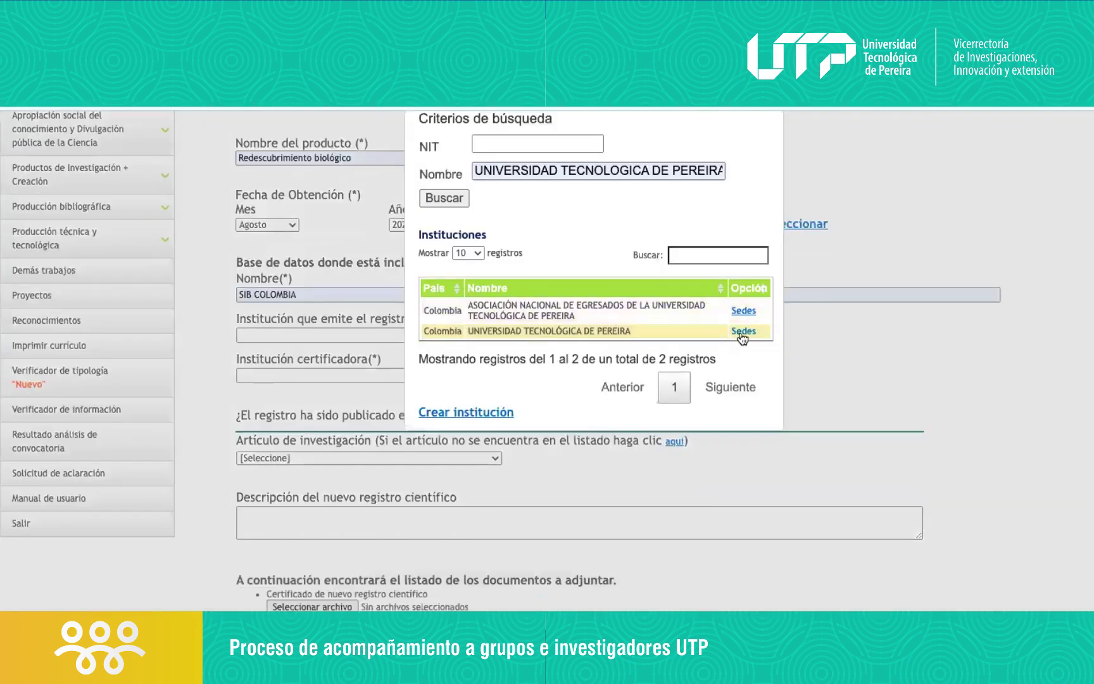
{"action": "left_click", "coordinate": [742, 332]}
{"action": "scroll", "coordinate": [629, 480], "scroll_direction": "down", "scroll_amount": 5}
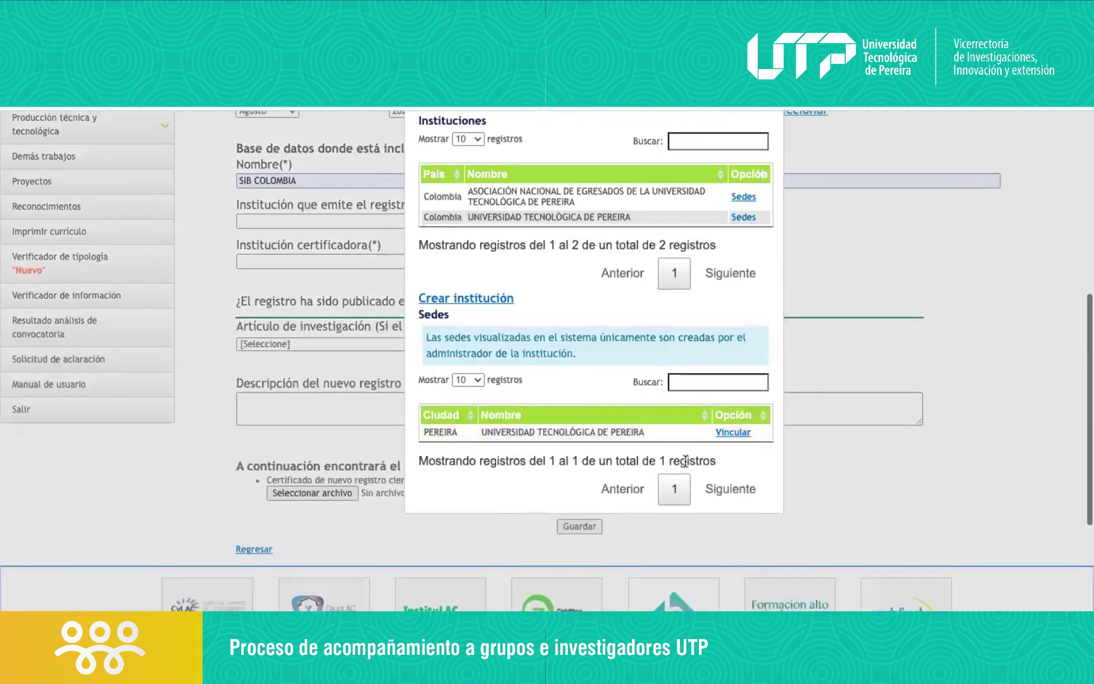
{"action": "left_click", "coordinate": [730, 434]}
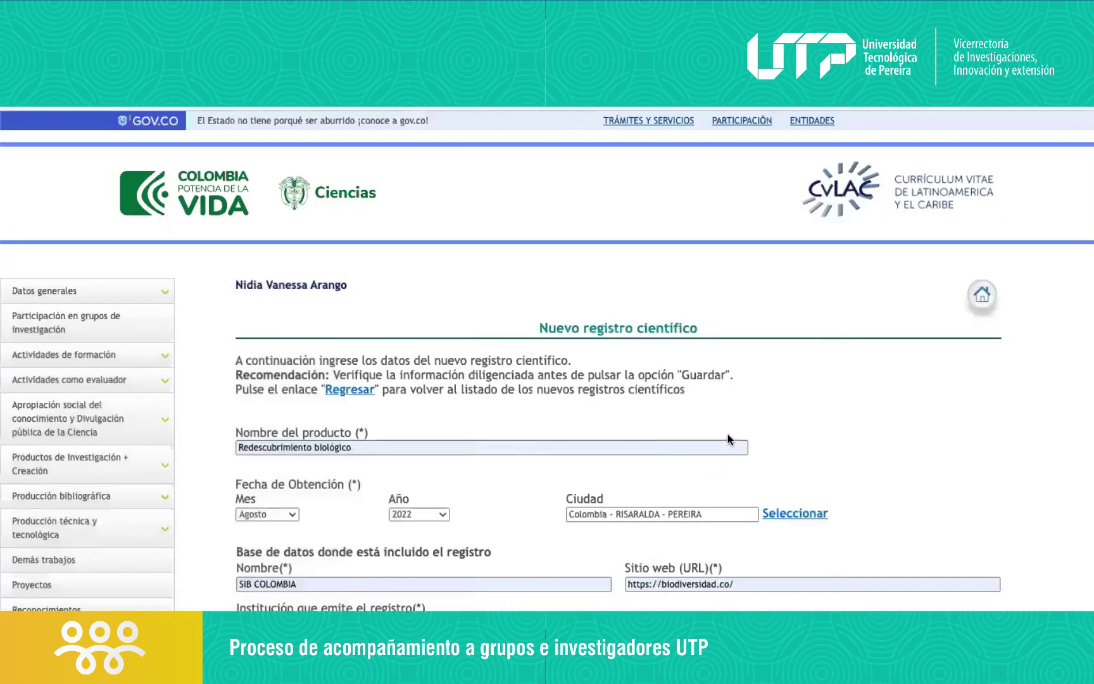
Search institutions for "ALEXANDER VON HUMBOLD" and link the Cali site of Corporacion Educativa Alexander Von Humboldt - Sede Principal as the certifying institution.
{"action": "scroll", "coordinate": [727, 433], "scroll_direction": "down", "scroll_amount": 5}
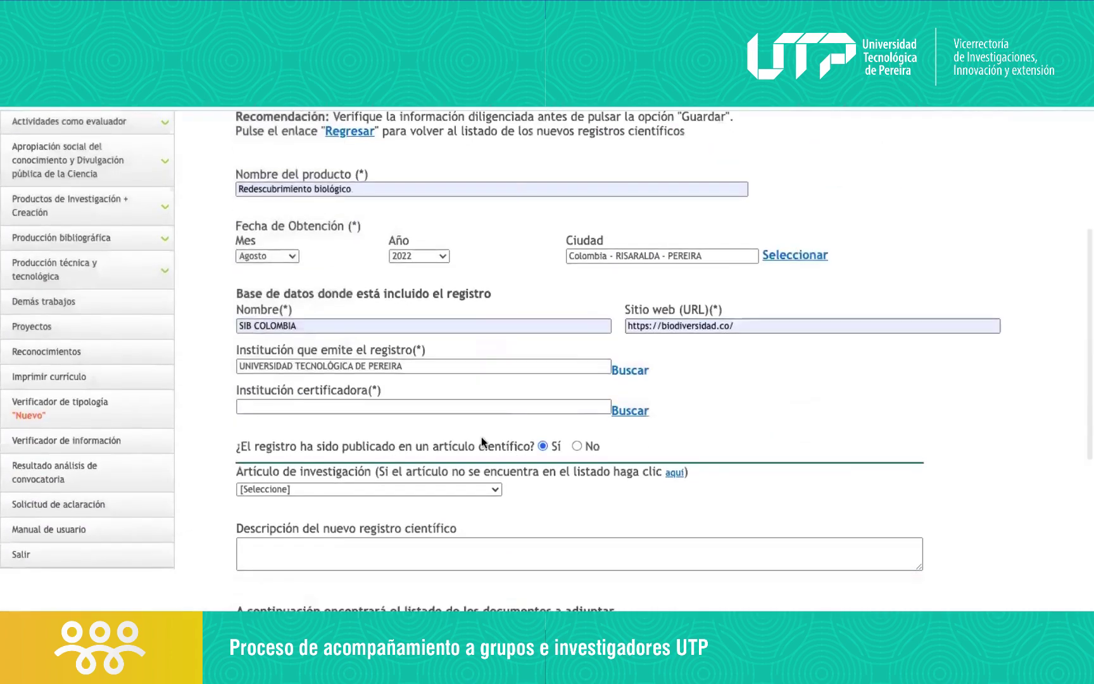
{"action": "left_click", "coordinate": [331, 411]}
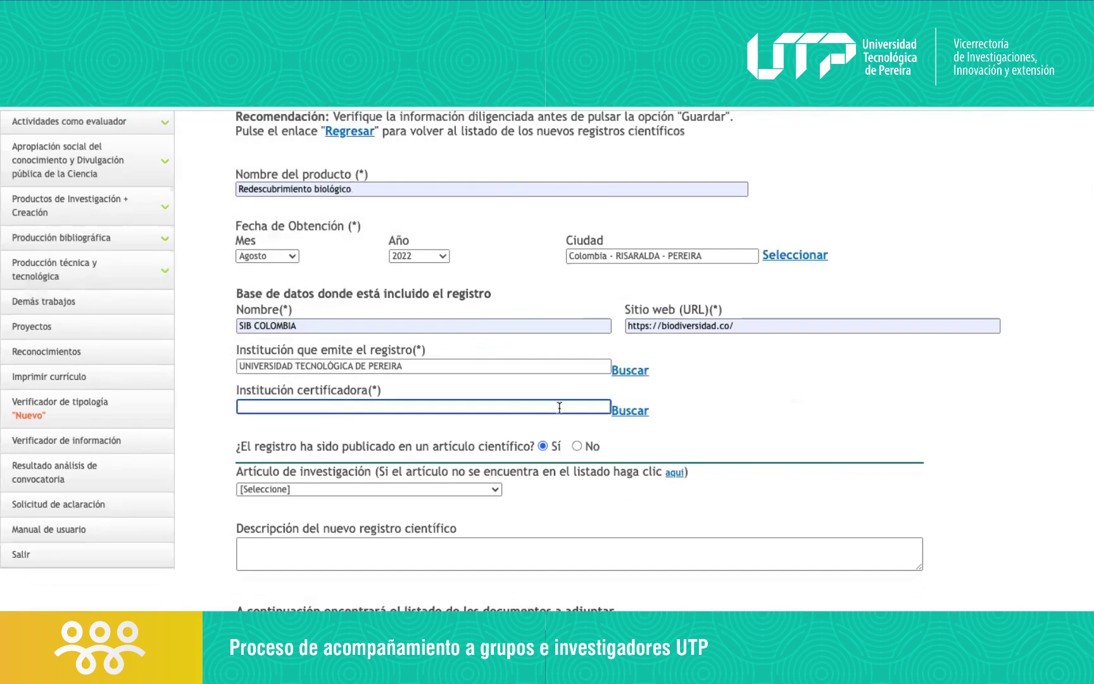
{"action": "left_click", "coordinate": [632, 416]}
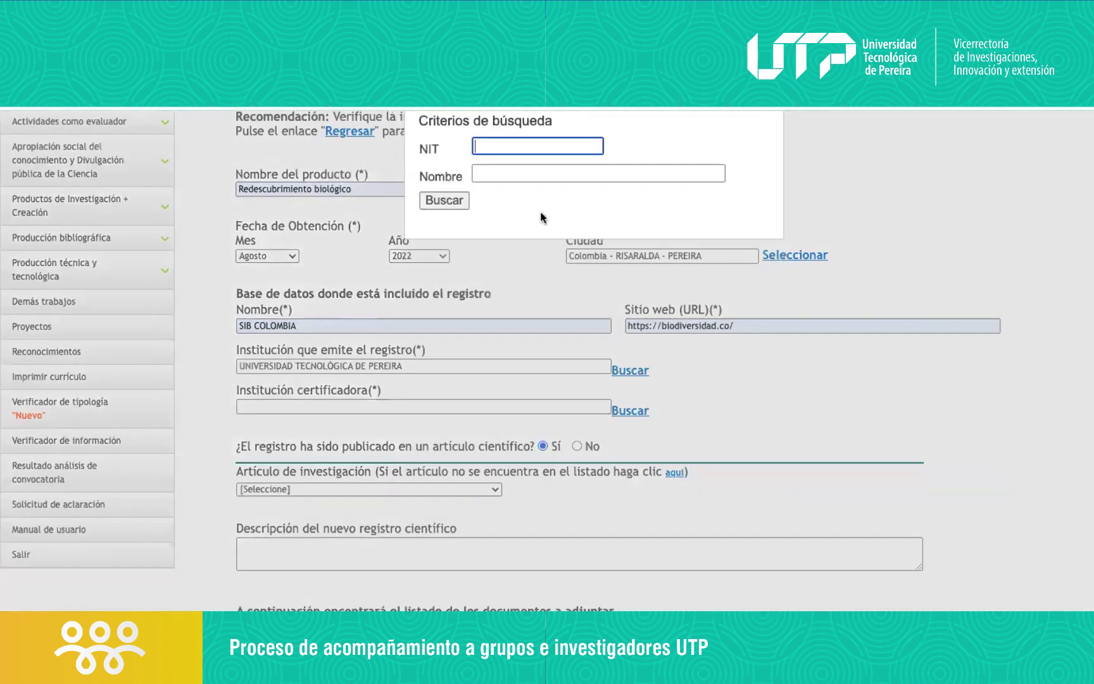
{"action": "left_click", "coordinate": [538, 172]}
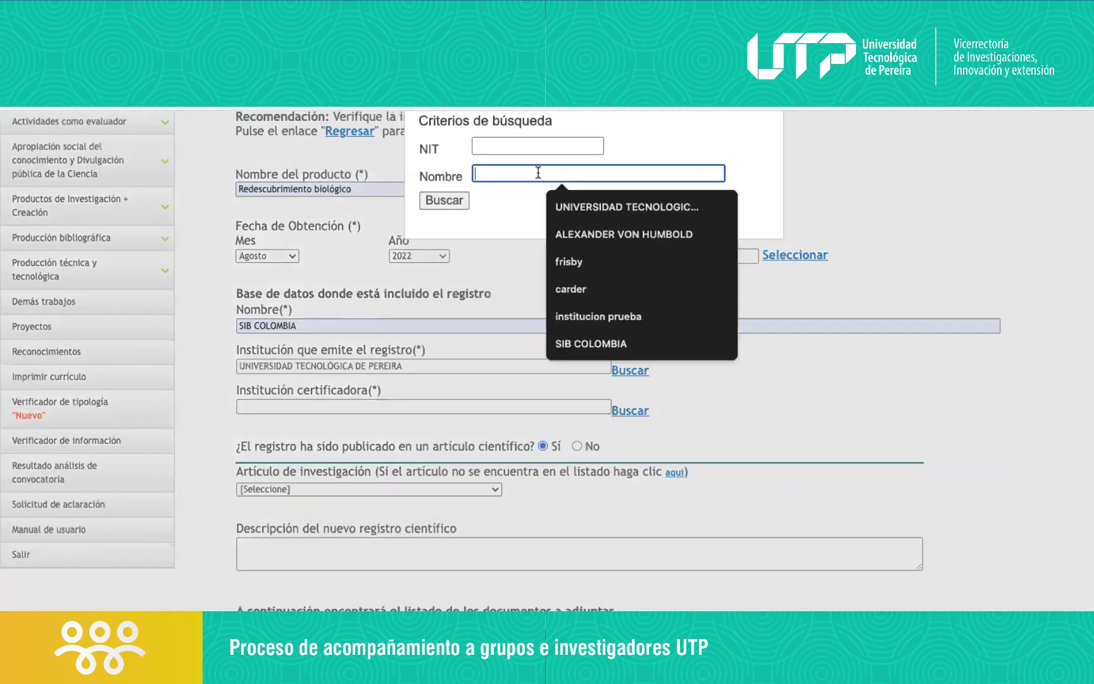
{"action": "left_click", "coordinate": [607, 232]}
{"action": "left_click", "coordinate": [432, 203]}
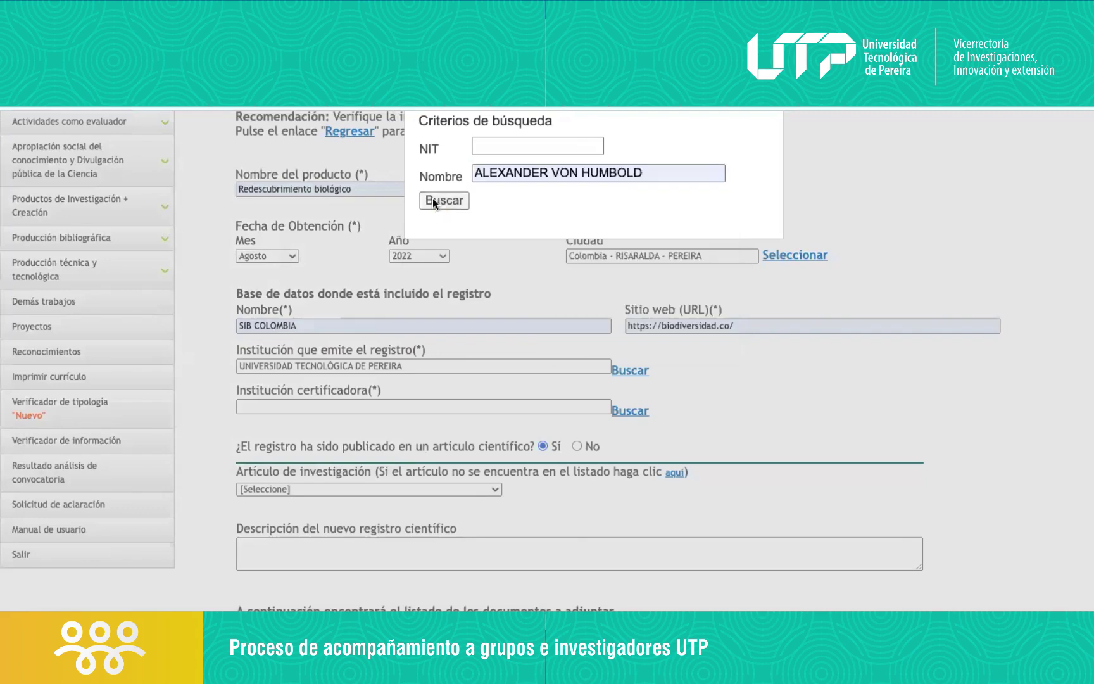
{"action": "scroll", "coordinate": [481, 414], "scroll_direction": "down", "scroll_amount": 1}
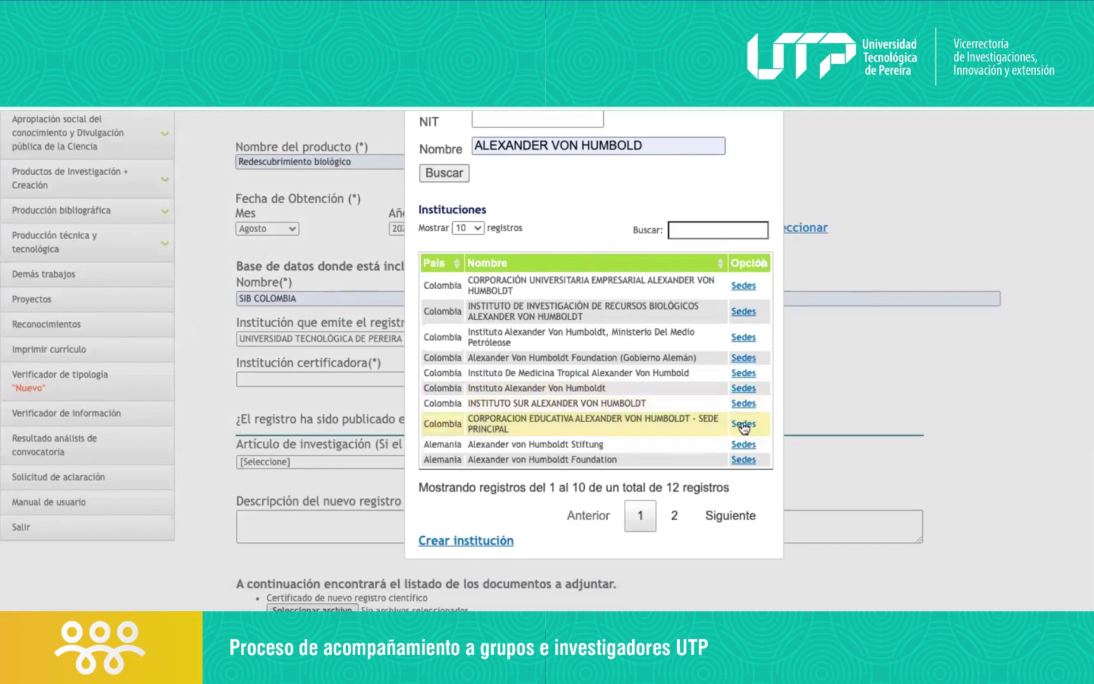
{"action": "scroll", "coordinate": [641, 540], "scroll_direction": "up", "scroll_amount": 10}
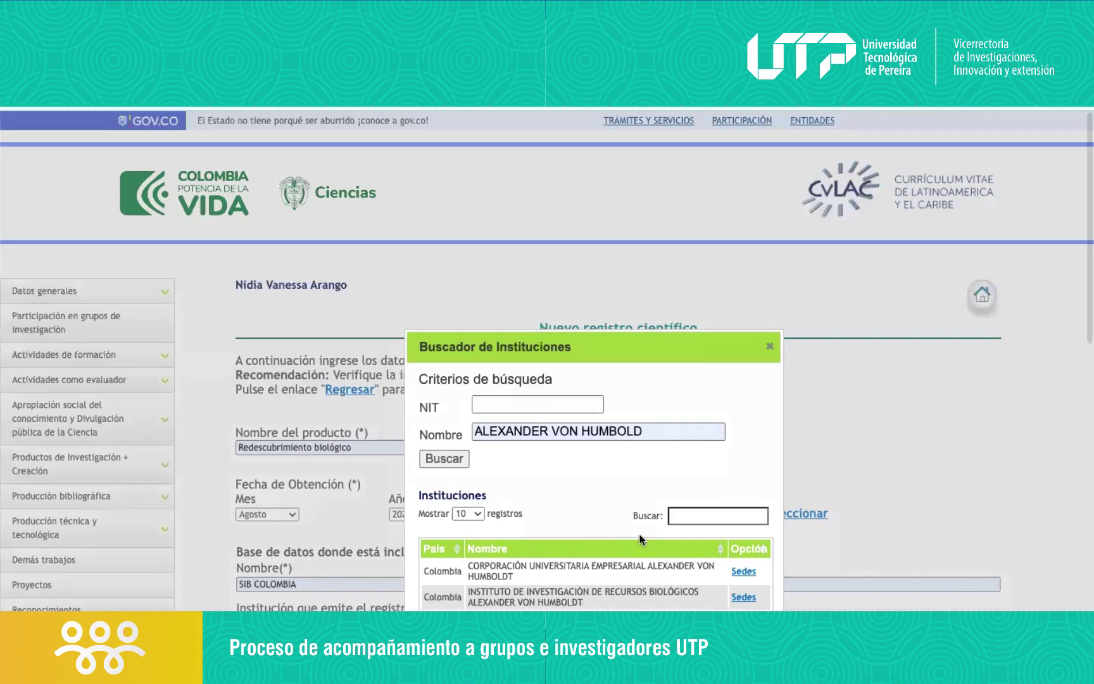
{"action": "scroll", "coordinate": [640, 535], "scroll_direction": "down", "scroll_amount": 10}
{"action": "scroll", "coordinate": [728, 509], "scroll_direction": "down", "scroll_amount": 8}
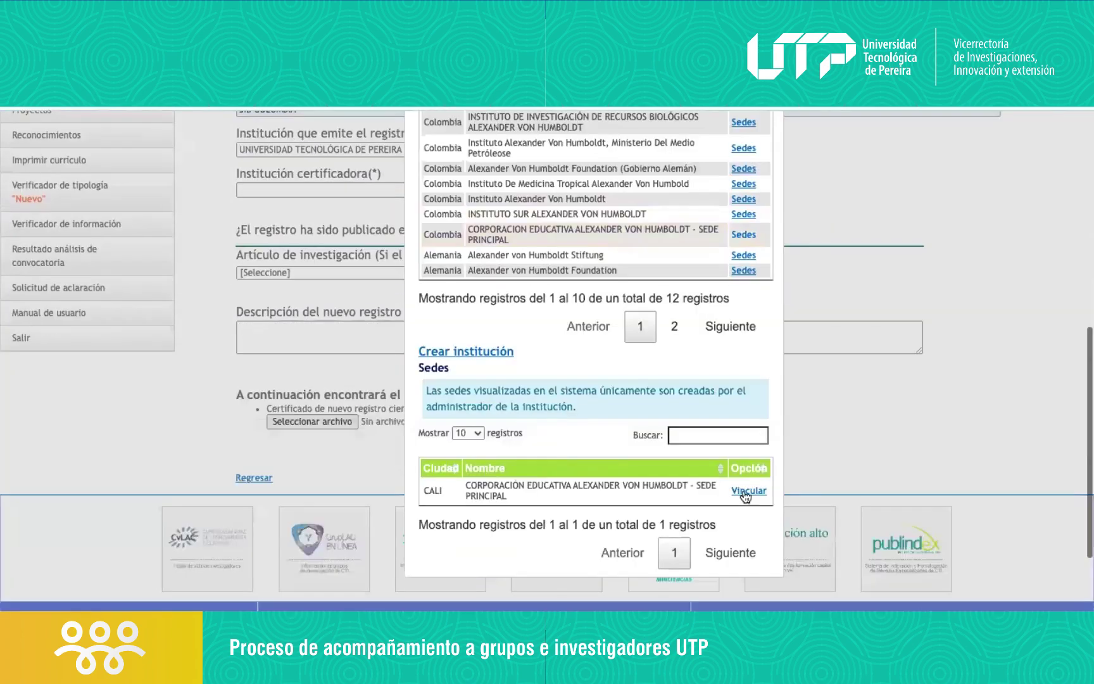
{"action": "left_click", "coordinate": [746, 492]}
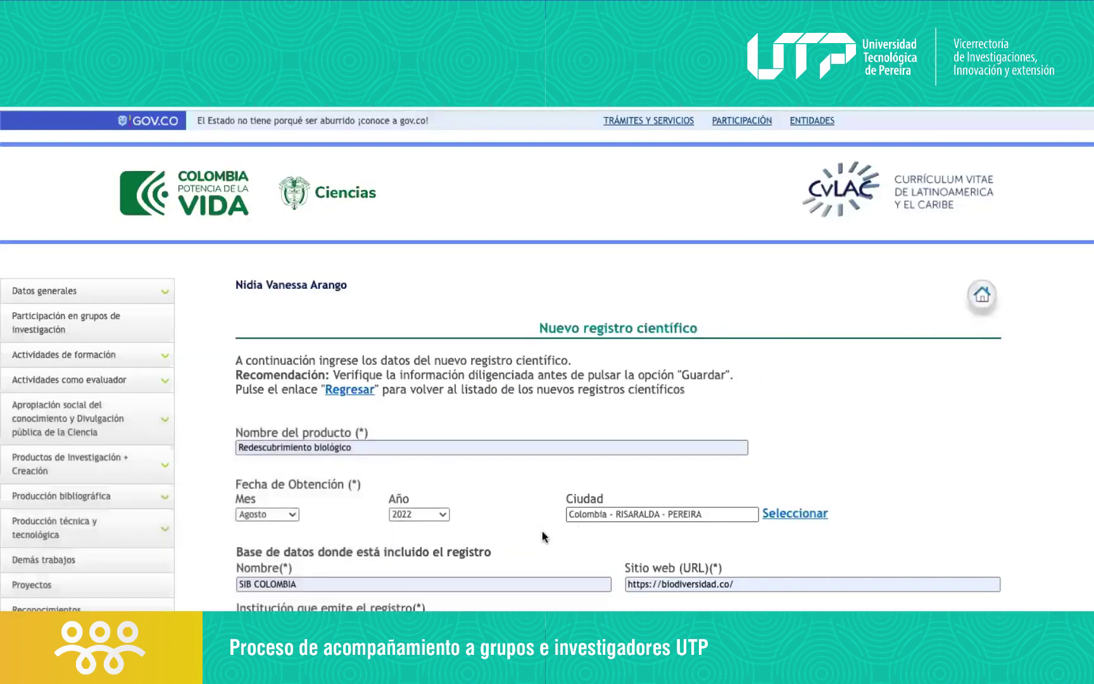
Select the research article "Prueba de articulo-nuevo registro cientifico - (2024)" and enter the description "Resumen, descripcion del nuevo registro".
{"action": "scroll", "coordinate": [542, 535], "scroll_direction": "down", "scroll_amount": 12}
{"action": "scroll", "coordinate": [542, 531], "scroll_direction": "down", "scroll_amount": 1}
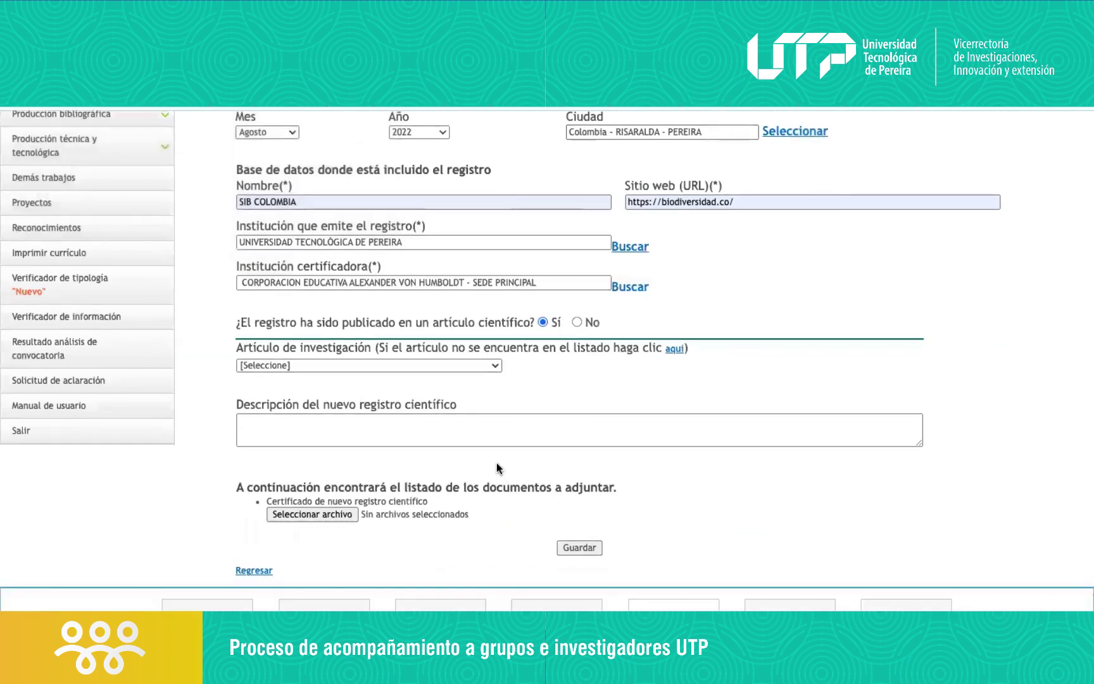
{"action": "left_click", "coordinate": [416, 365]}
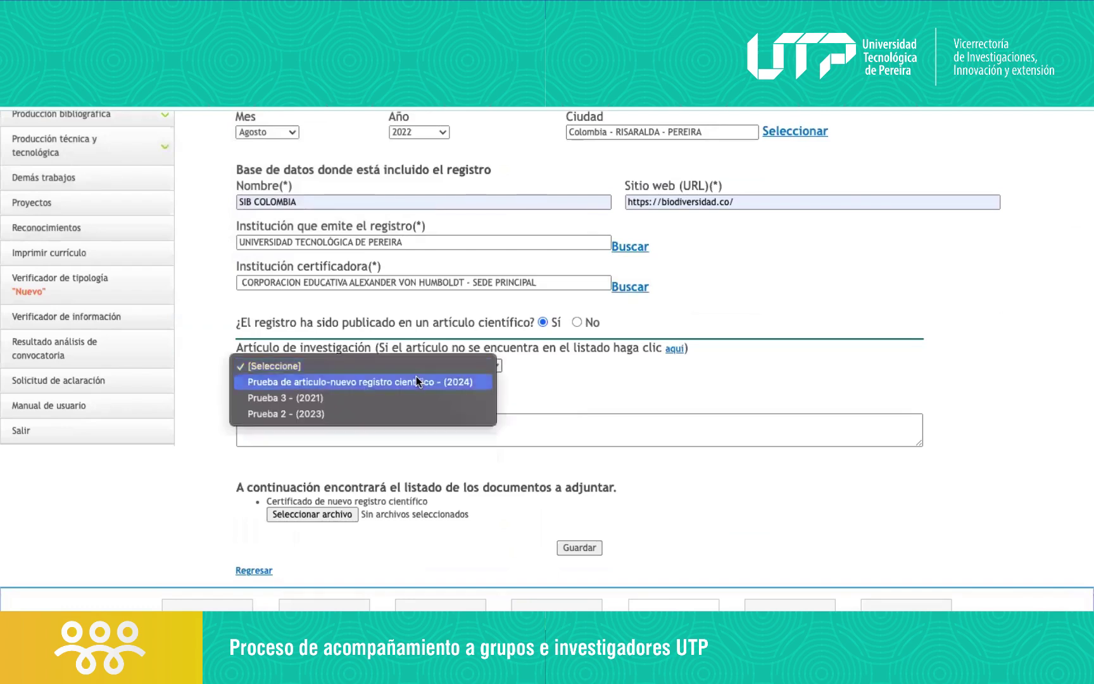
{"action": "left_click", "coordinate": [416, 381]}
{"action": "left_click", "coordinate": [402, 428]}
{"action": "type", "text": "Resumen, descripc"}
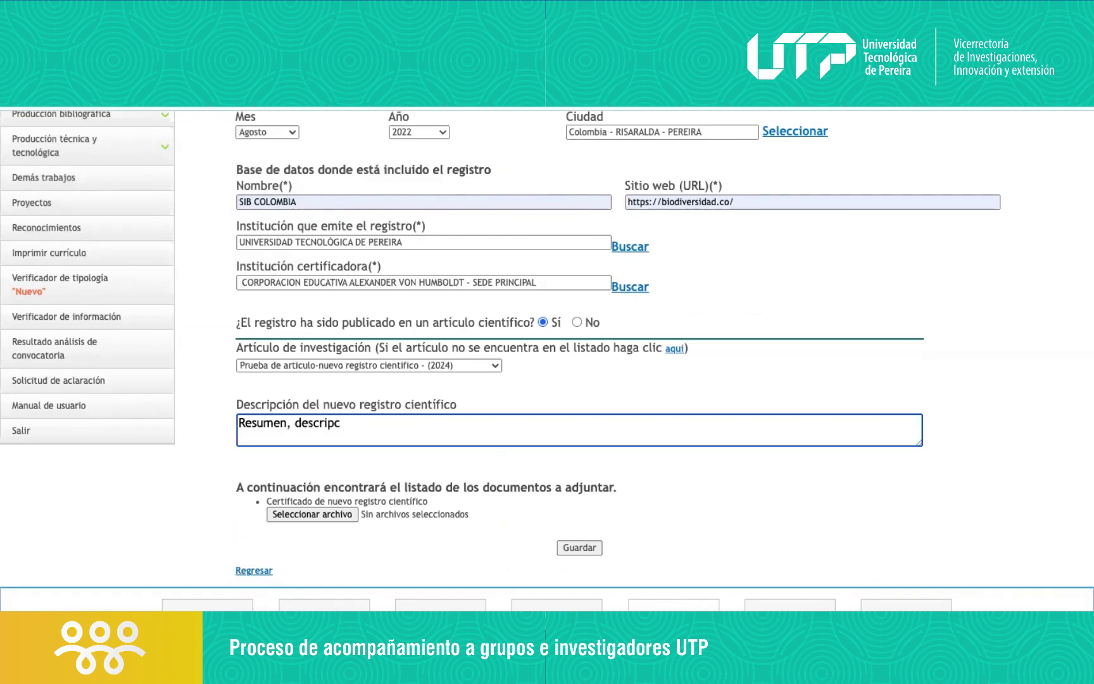
{"action": "type", "text": "ion del nuevo registro"}
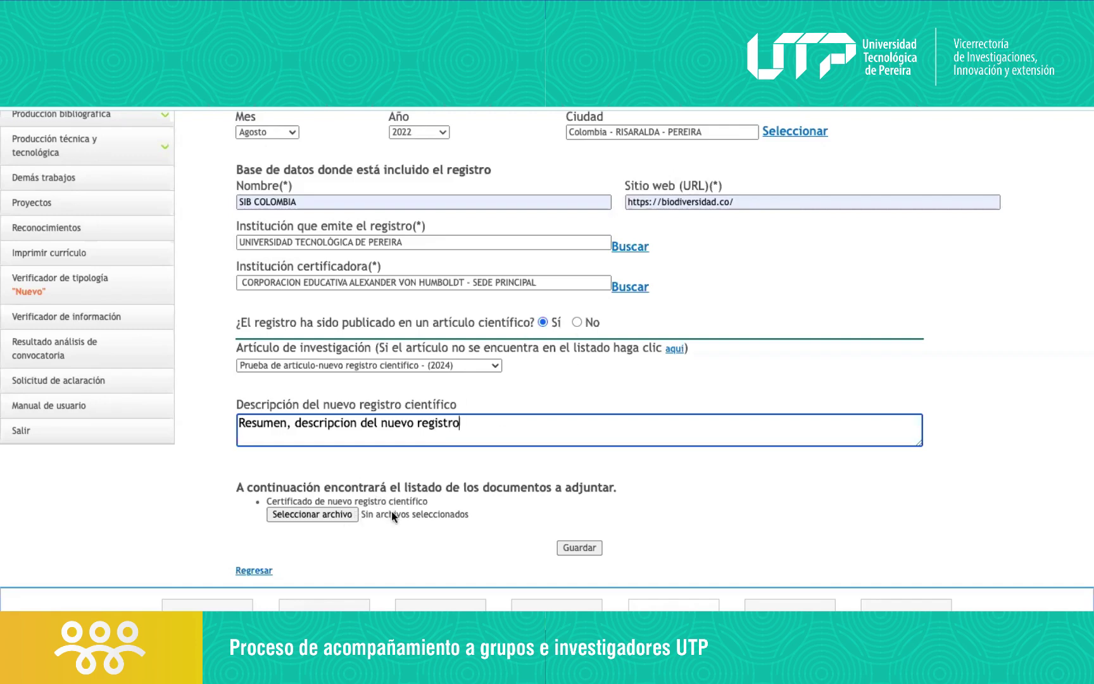
Attach the PDF "Certificado de nuevo registro científico" from the CVLAC folder NUEVO REGISTRO CIENTIFICO and save the record.
{"action": "left_click", "coordinate": [352, 514]}
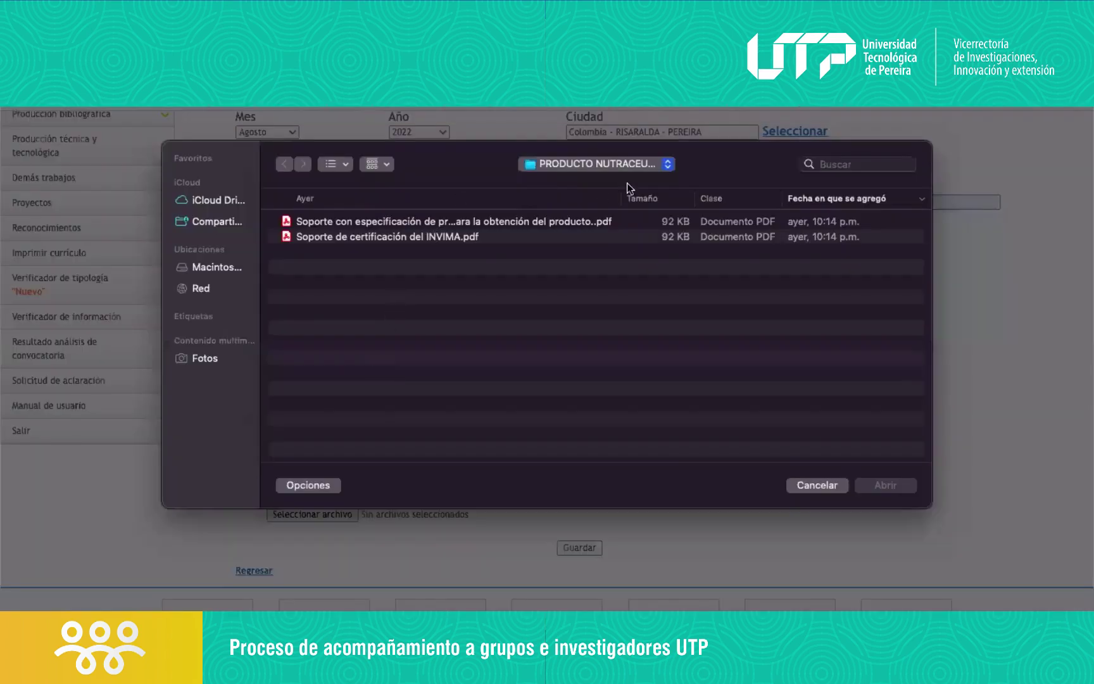
{"action": "left_click", "coordinate": [667, 165]}
{"action": "left_click", "coordinate": [634, 183]}
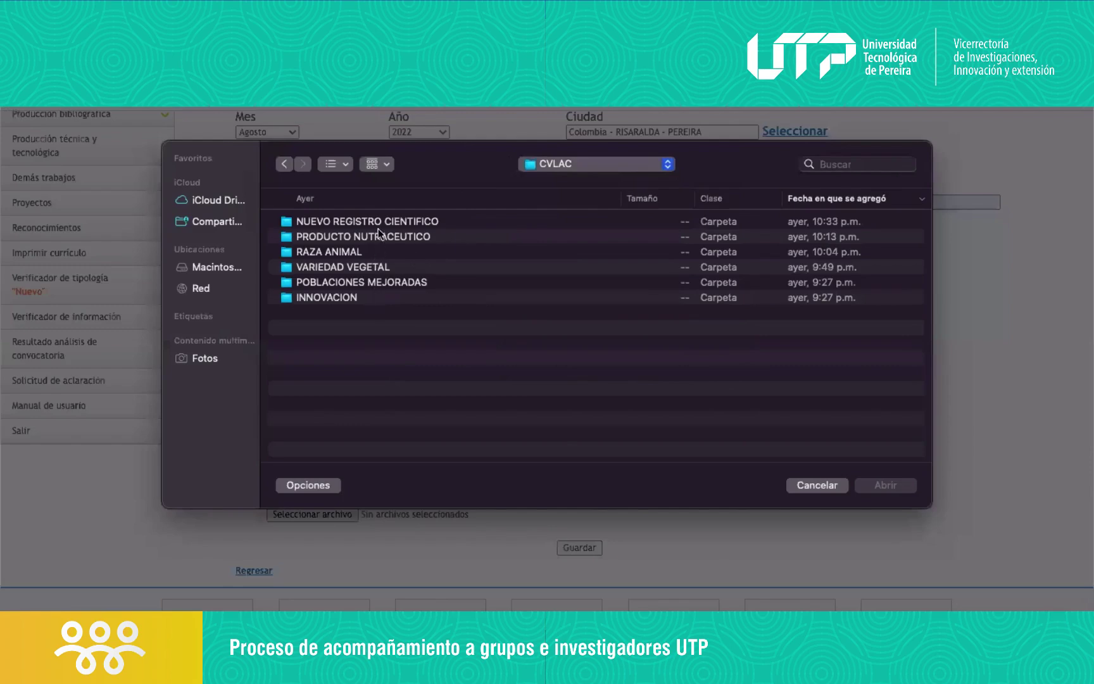
{"action": "double_click", "coordinate": [379, 222]}
{"action": "left_click", "coordinate": [379, 222]}
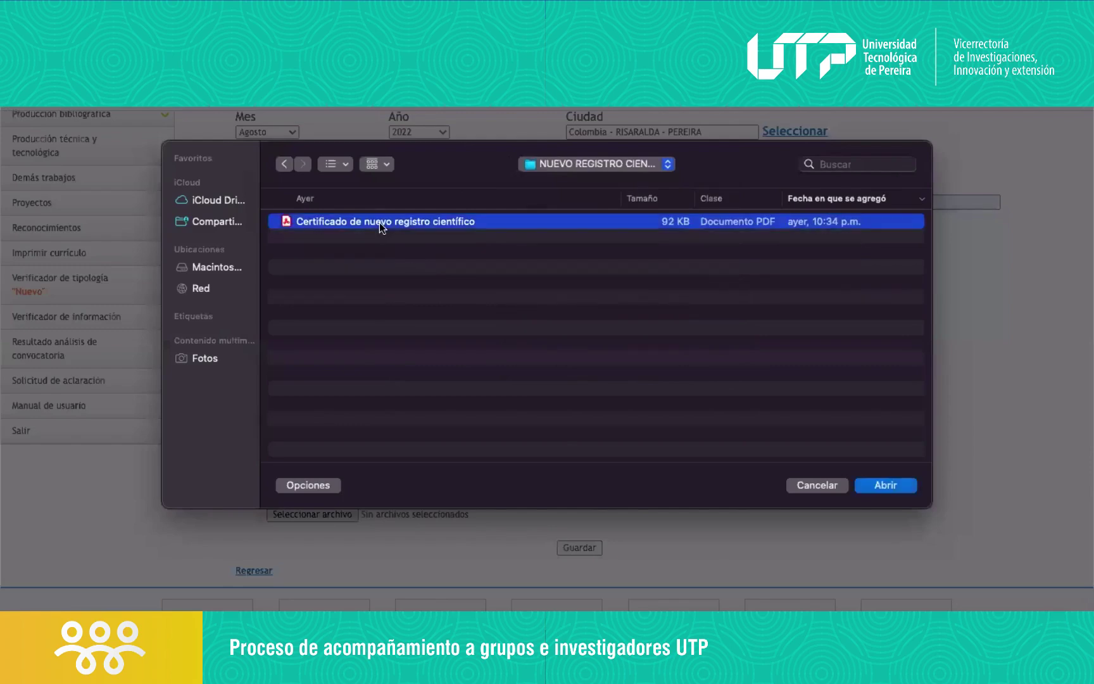
{"action": "left_click", "coordinate": [884, 484]}
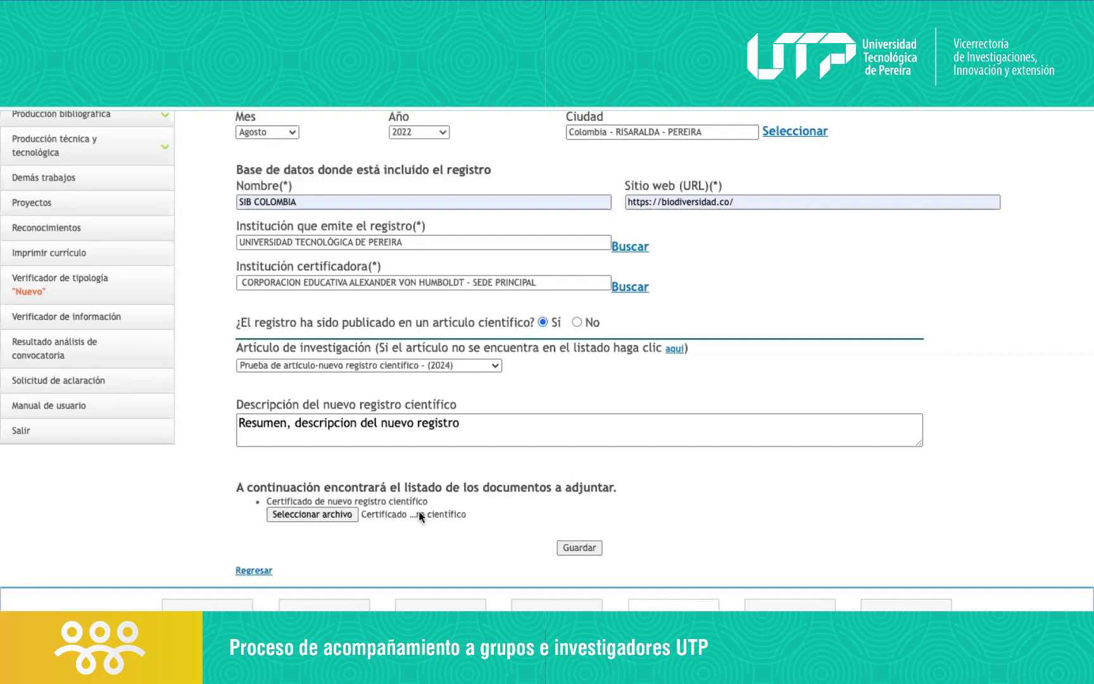
{"action": "left_click", "coordinate": [585, 548]}
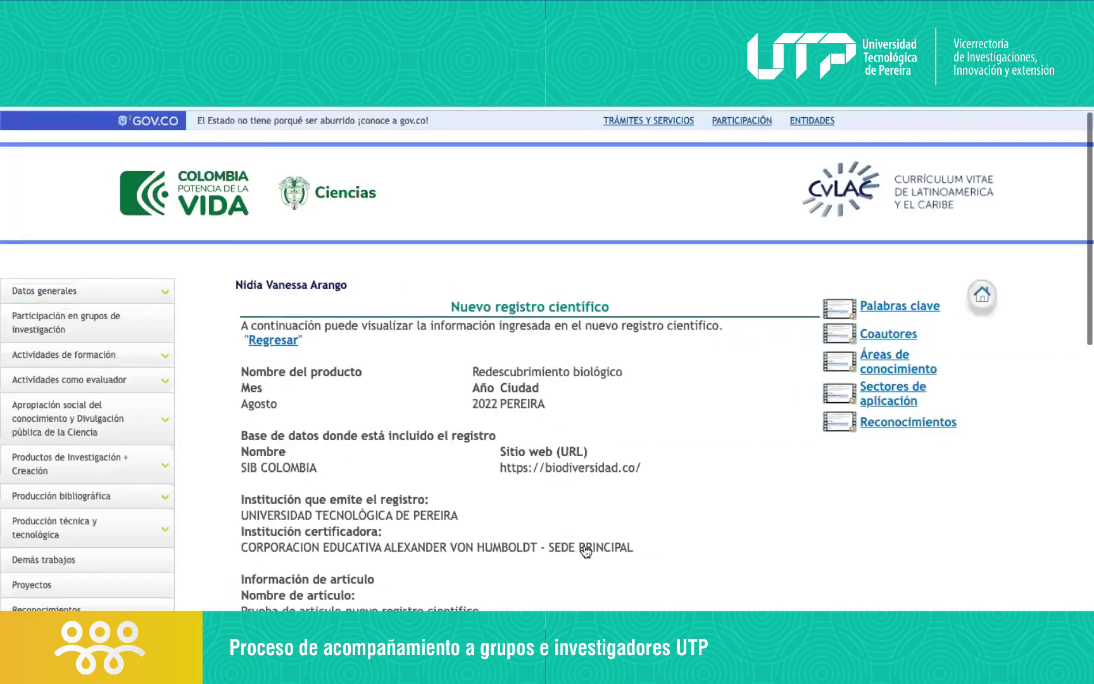
Link the keywords Arte, Ciencia and cientificidad to the record and accept the list.
{"action": "scroll", "coordinate": [586, 549], "scroll_direction": "down", "scroll_amount": 3}
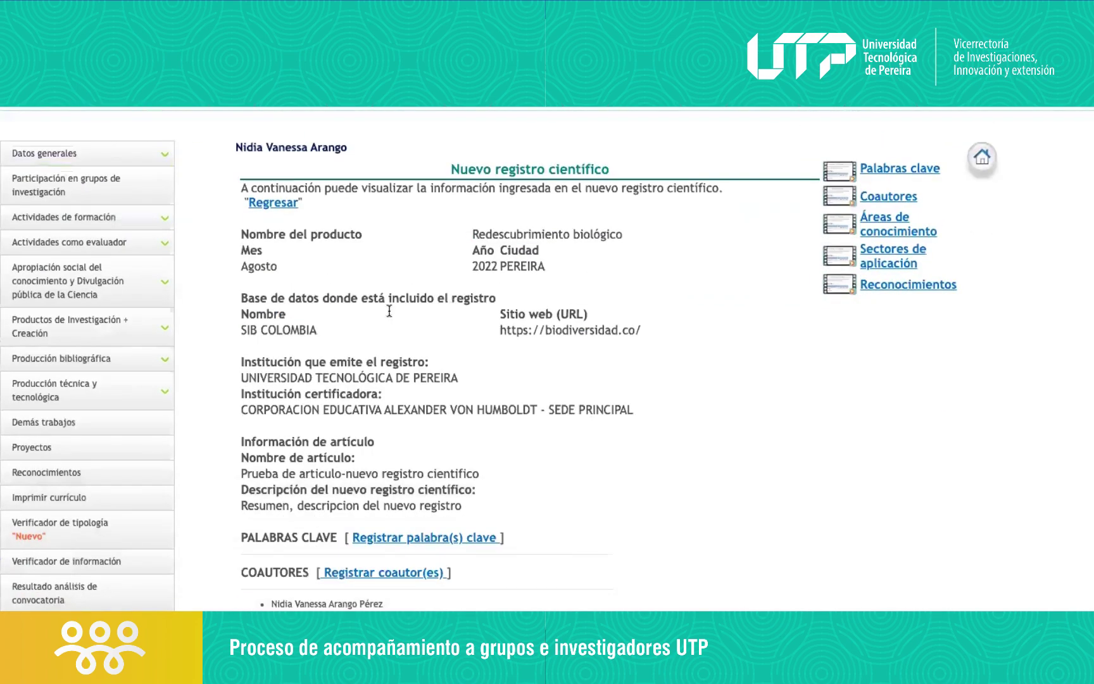
{"action": "scroll", "coordinate": [460, 432], "scroll_direction": "down", "scroll_amount": 3}
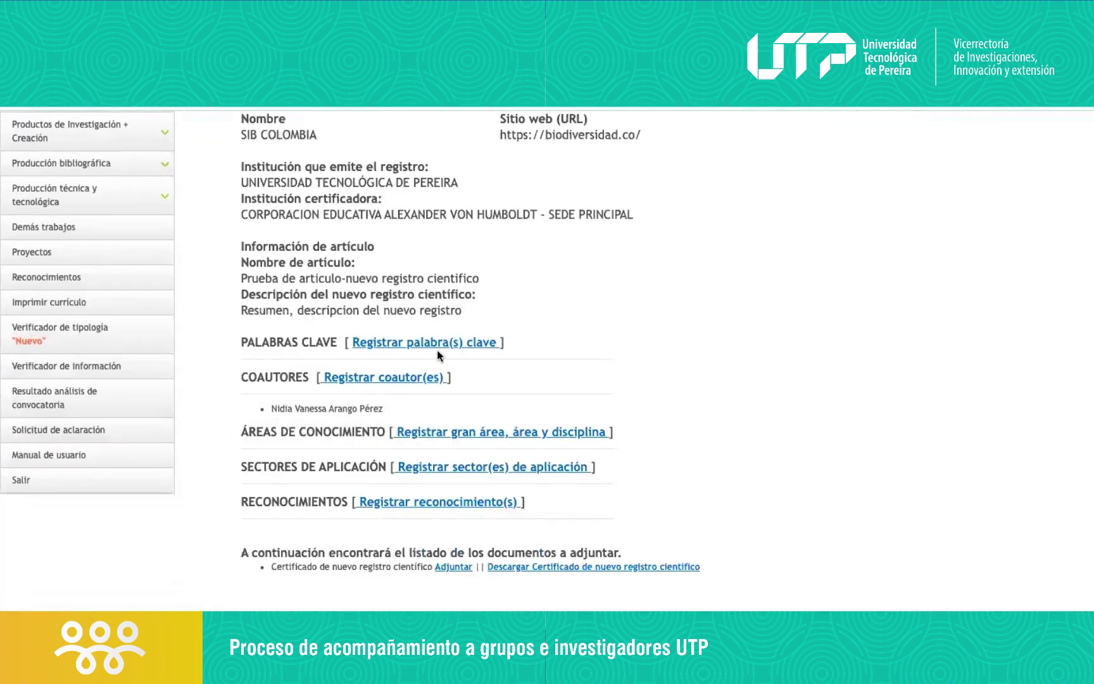
{"action": "left_click", "coordinate": [432, 343]}
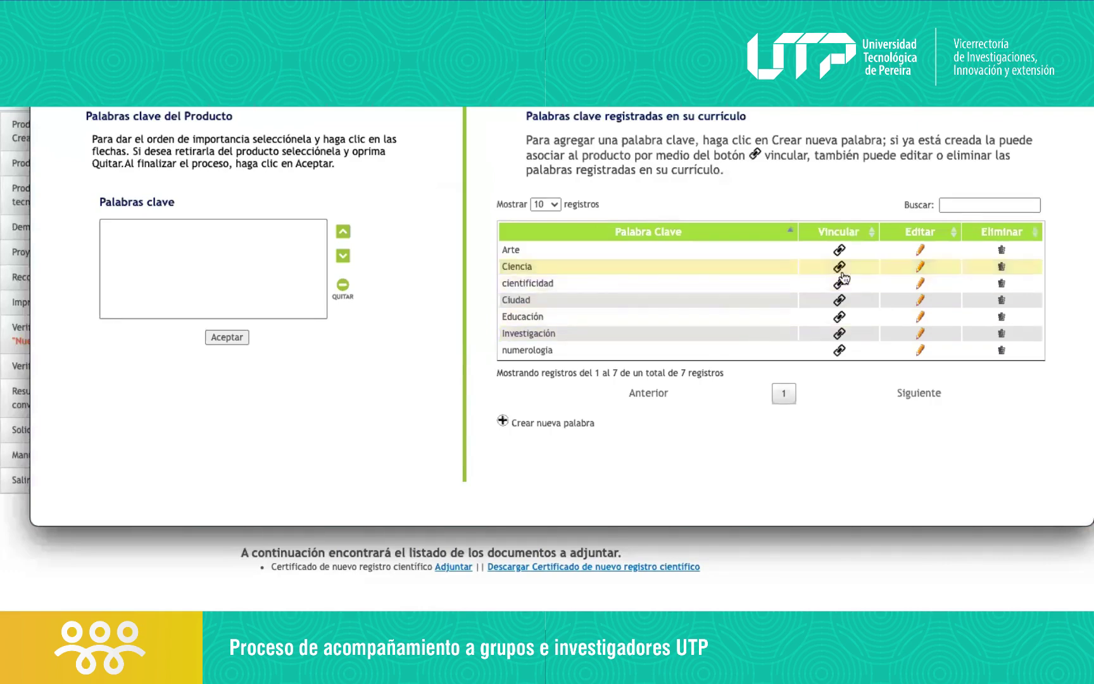
{"action": "left_click", "coordinate": [840, 250]}
{"action": "left_click", "coordinate": [840, 267]}
{"action": "left_click", "coordinate": [840, 284]}
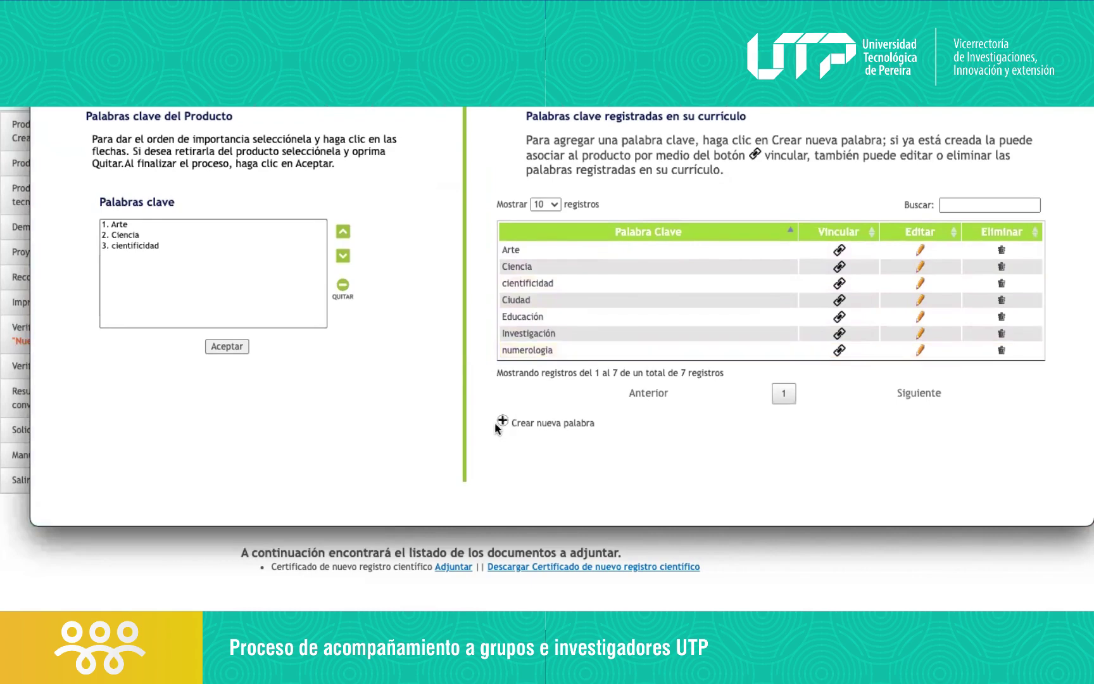
{"action": "left_click", "coordinate": [231, 347]}
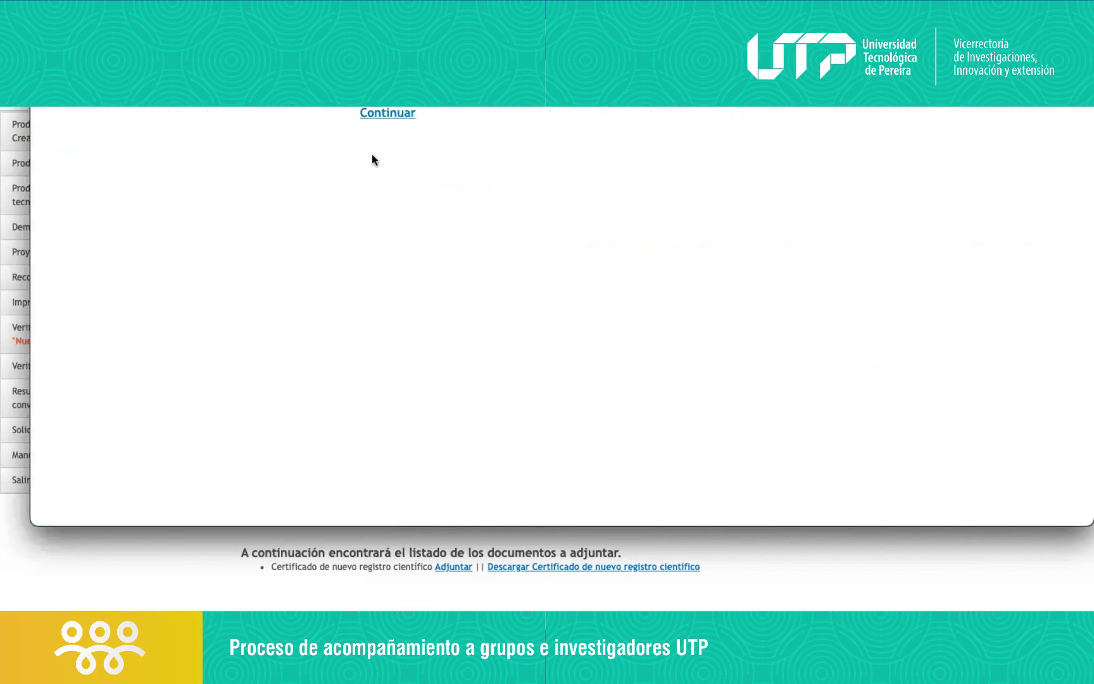
{"action": "left_click", "coordinate": [398, 113]}
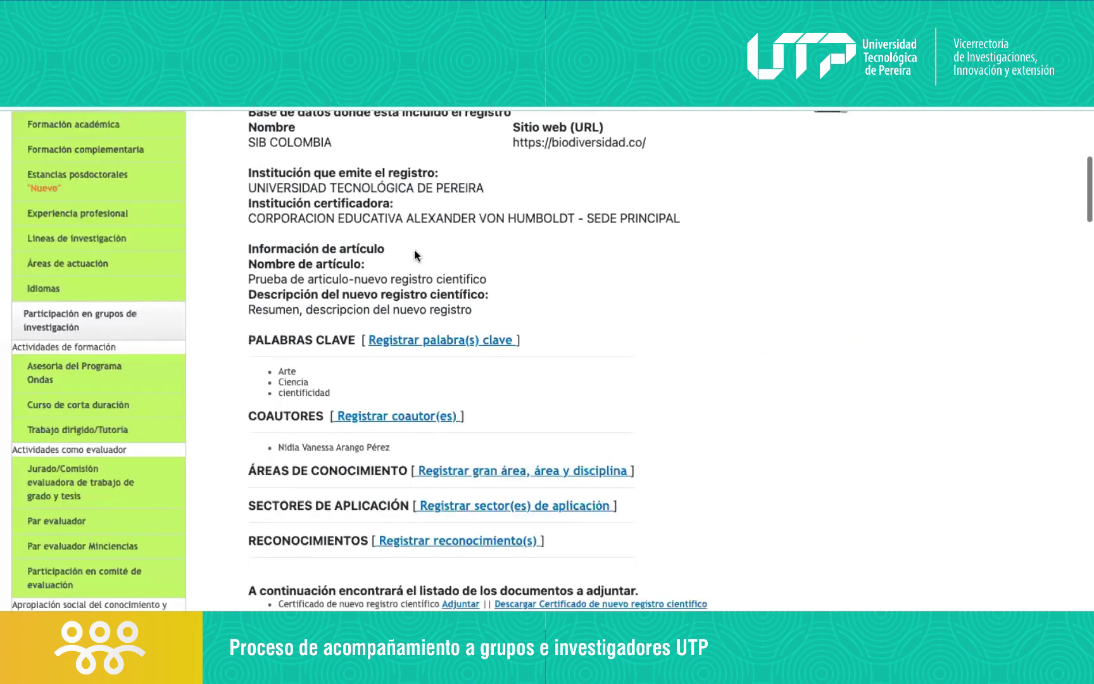
Add two coauthors from the curriculum's registered people to the record and save the coauthor list.
{"action": "scroll", "coordinate": [413, 250], "scroll_direction": "down", "scroll_amount": 3}
{"action": "left_click", "coordinate": [396, 299]}
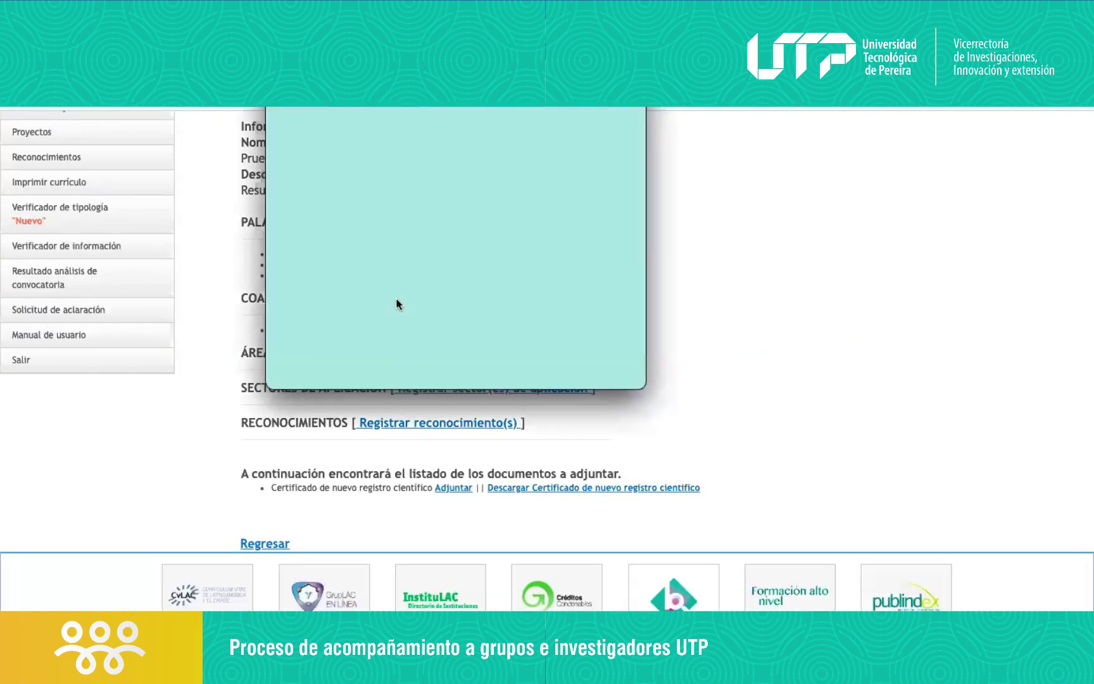
{"action": "left_click", "coordinate": [536, 323]}
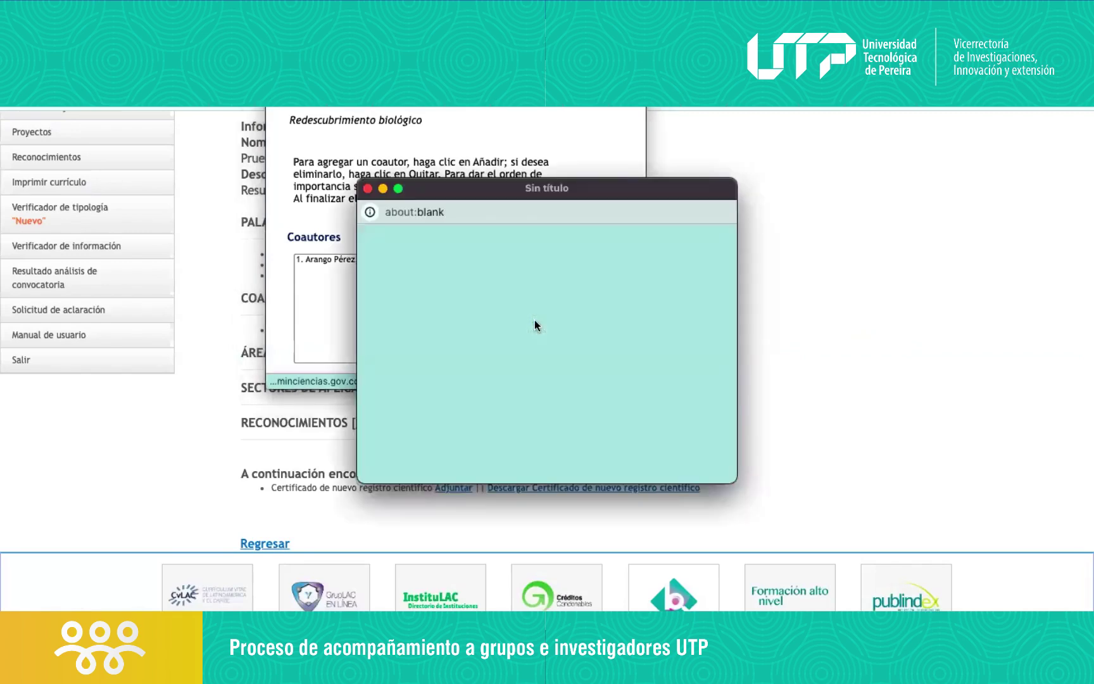
{"action": "scroll", "coordinate": [535, 321], "scroll_direction": "down", "scroll_amount": 3}
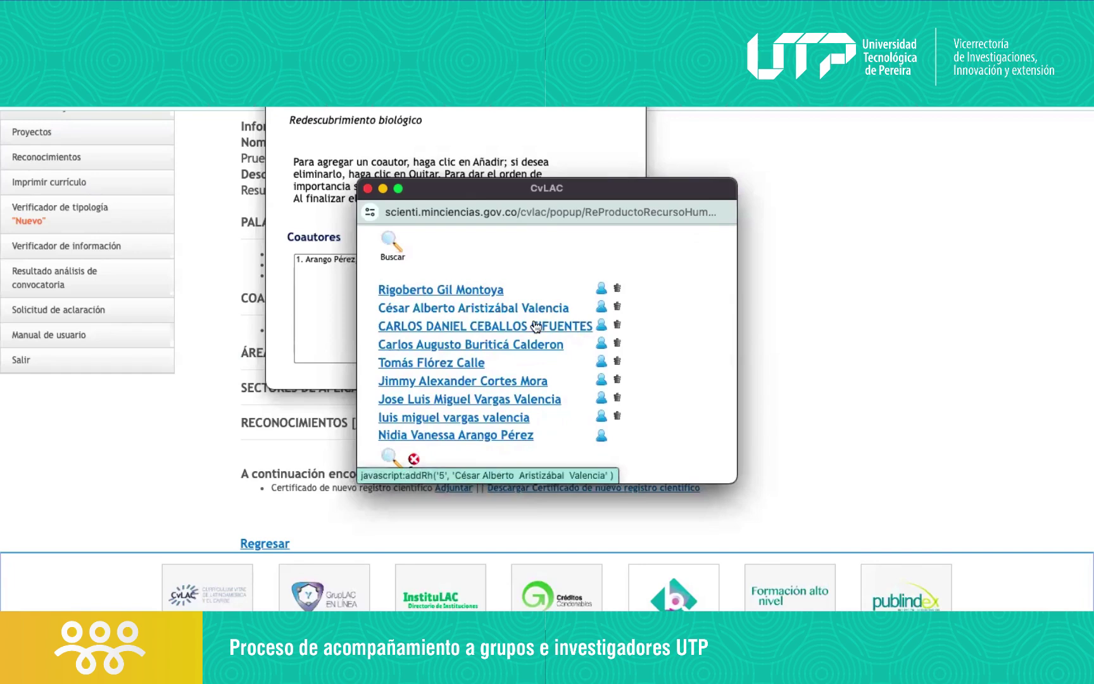
{"action": "left_click", "coordinate": [443, 362]}
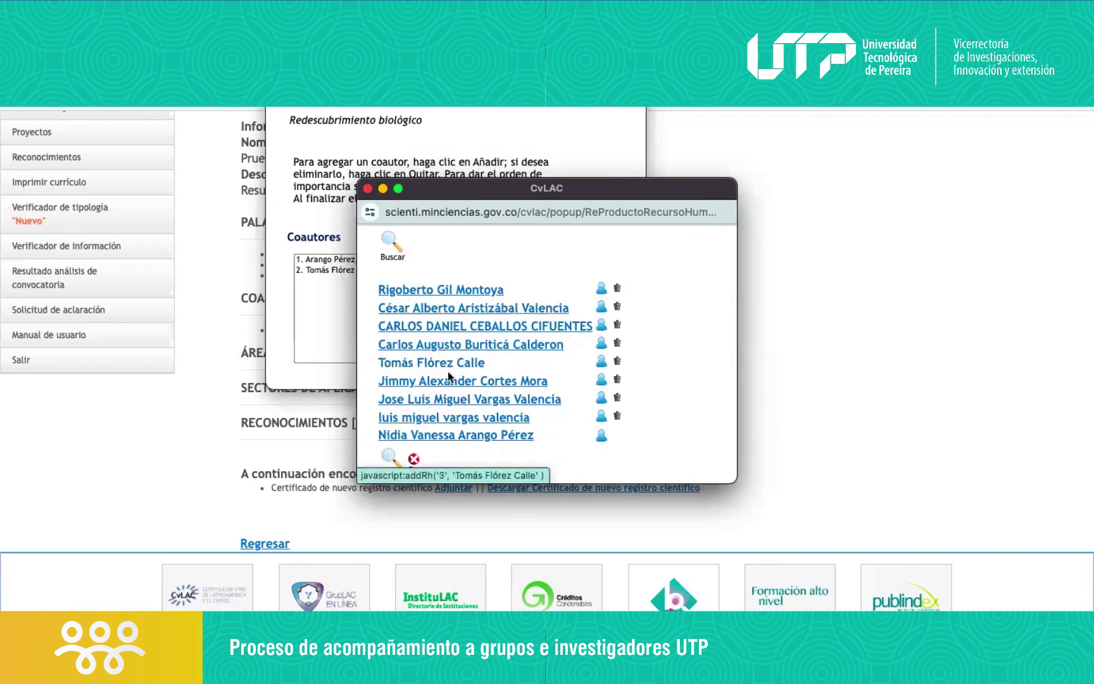
{"action": "left_click", "coordinate": [452, 382]}
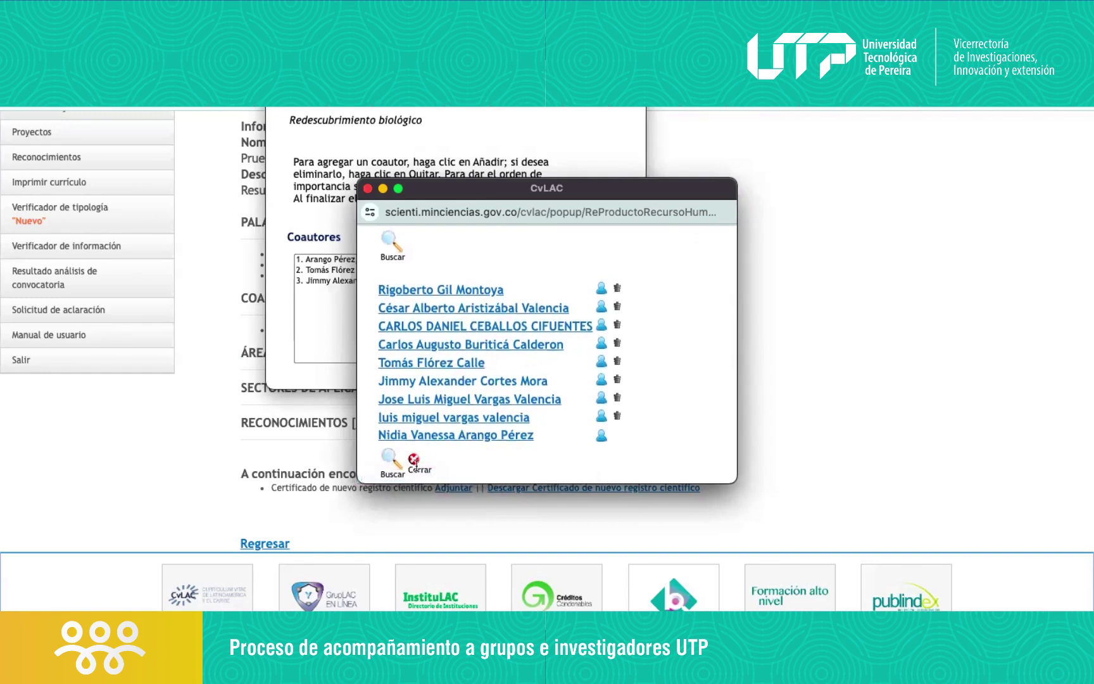
{"action": "left_click", "coordinate": [414, 460]}
{"action": "left_click", "coordinate": [501, 382]}
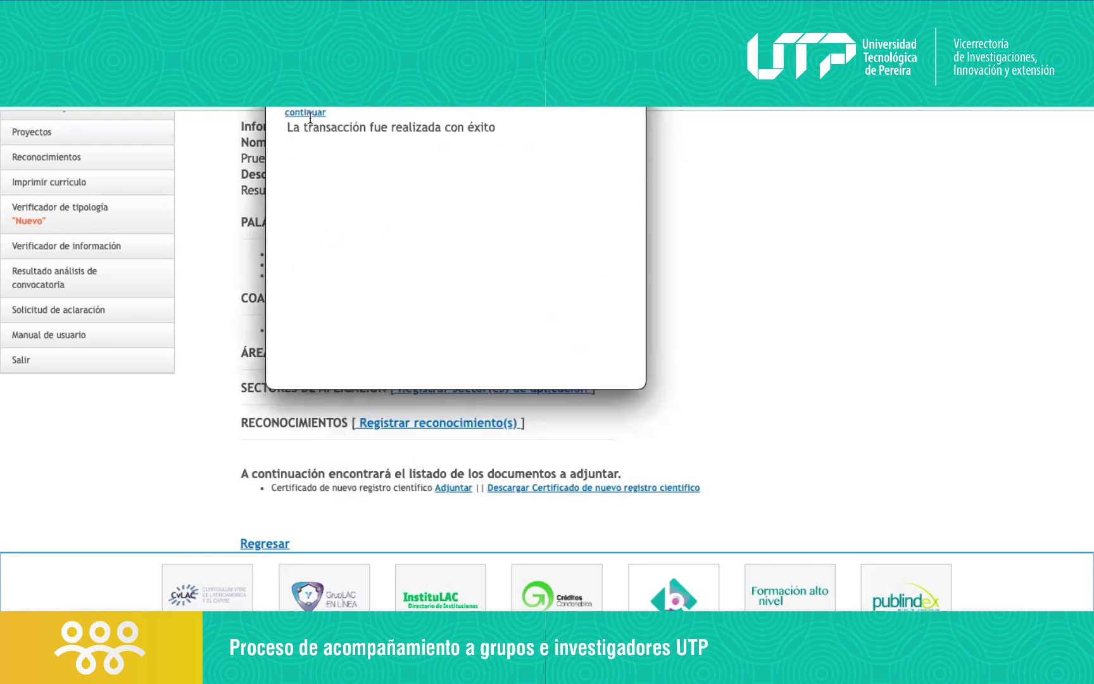
{"action": "left_click", "coordinate": [309, 113]}
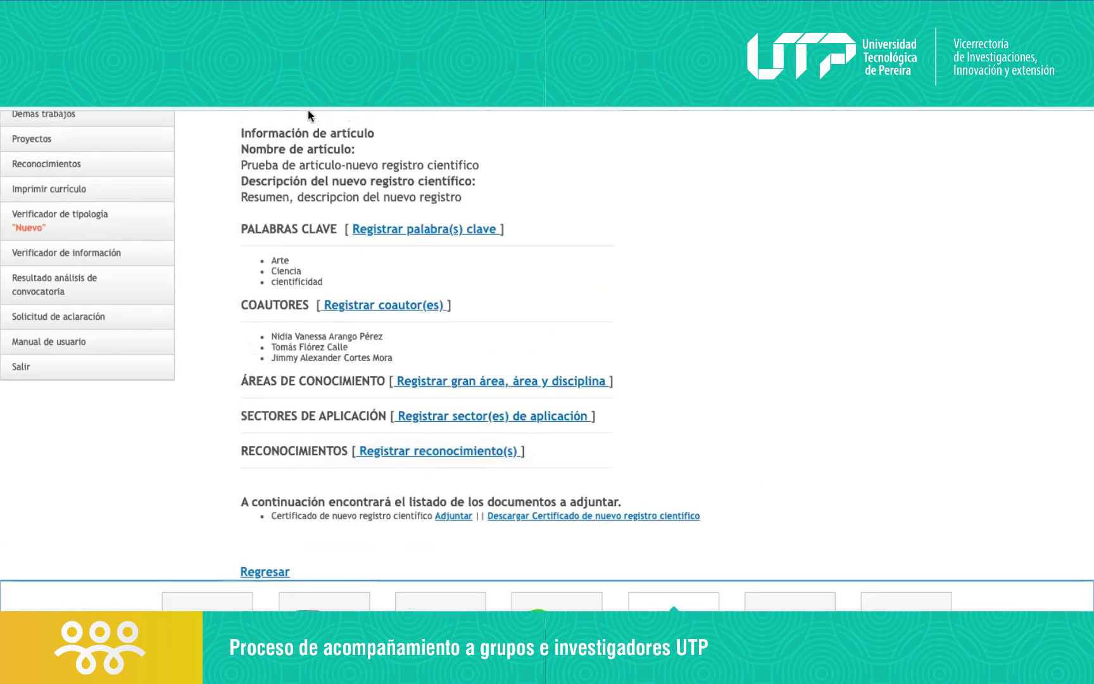
For a new knowledge area, choose Ciencias Naturales, area Ciencias Biológicas and discipline Biología Marina y del Agua.
{"action": "scroll", "coordinate": [352, 379], "scroll_direction": "down", "scroll_amount": 1}
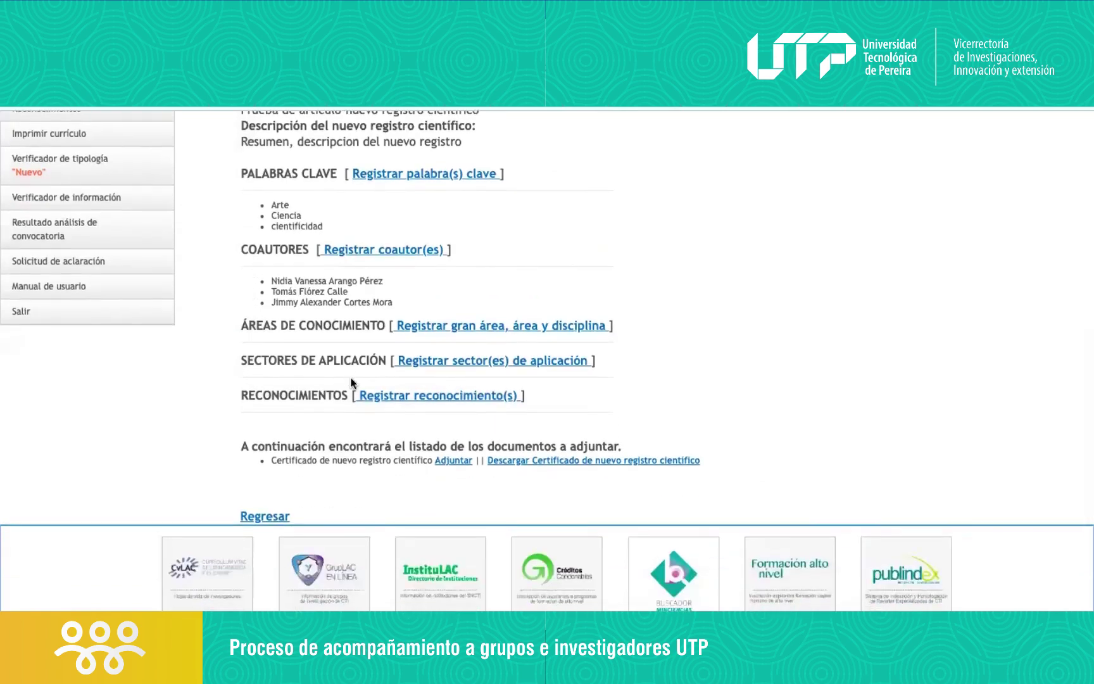
{"action": "left_click", "coordinate": [435, 325]}
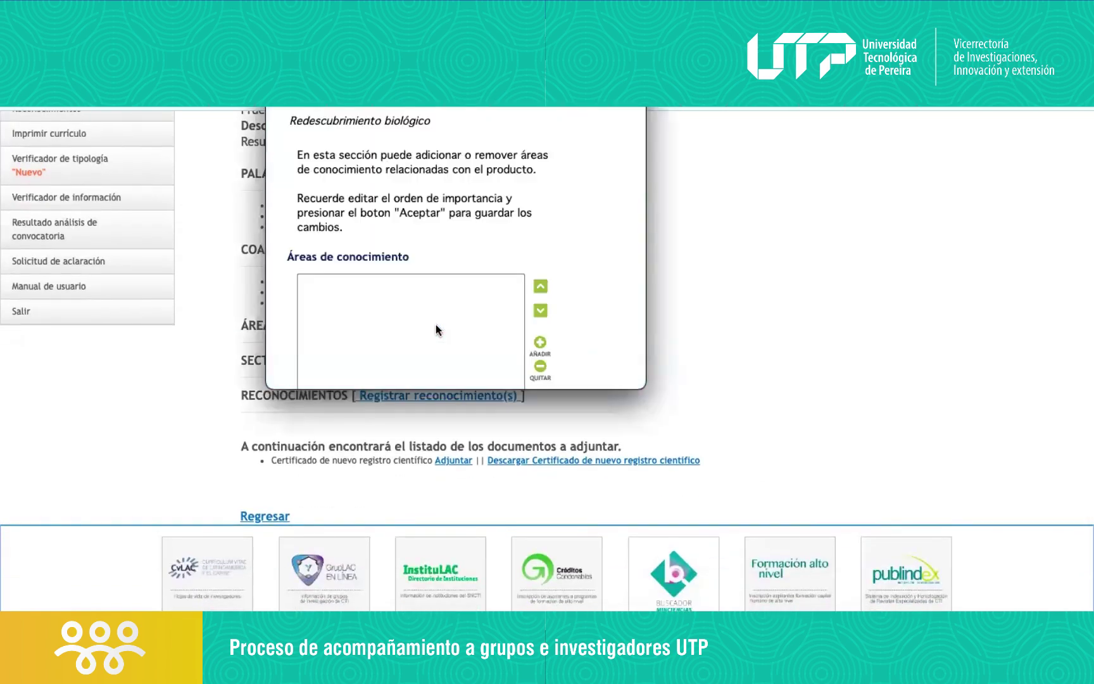
{"action": "scroll", "coordinate": [506, 293], "scroll_direction": "down", "scroll_amount": 1}
{"action": "left_click", "coordinate": [541, 313]}
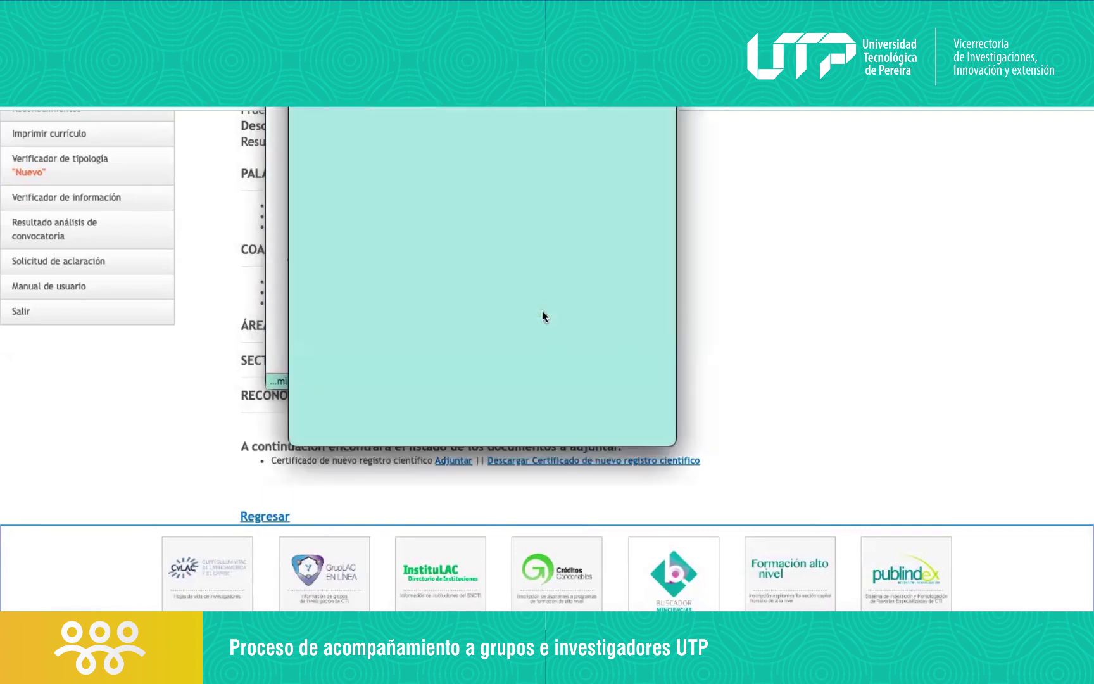
{"action": "left_click", "coordinate": [489, 193]}
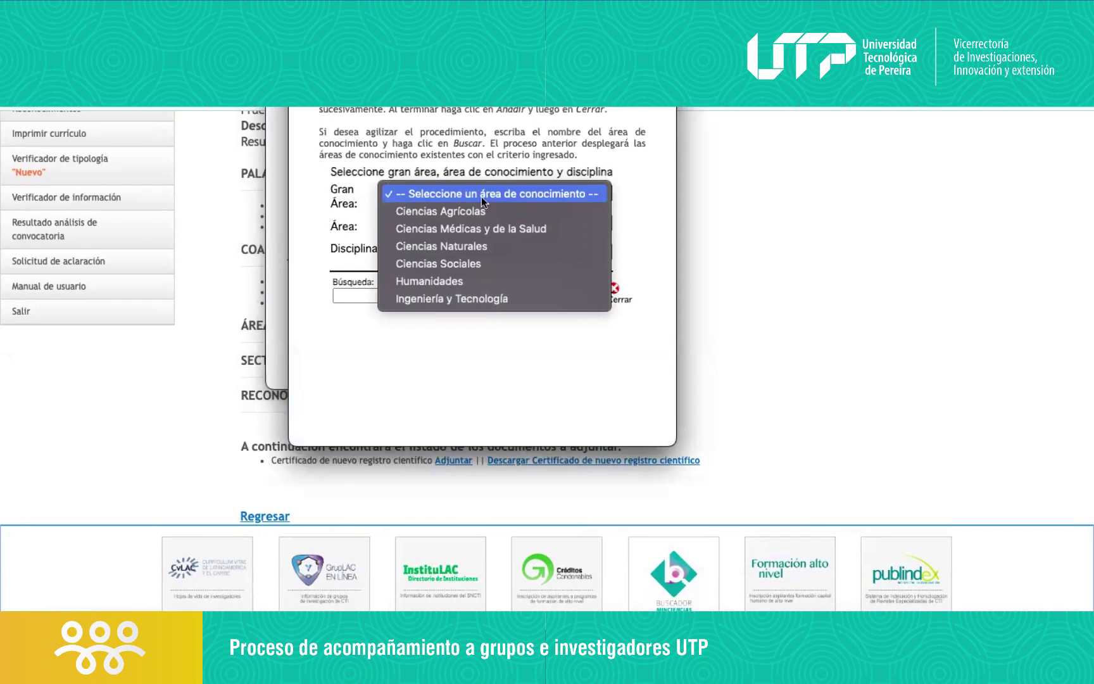
{"action": "left_click", "coordinate": [459, 245]}
{"action": "left_click", "coordinate": [456, 223]}
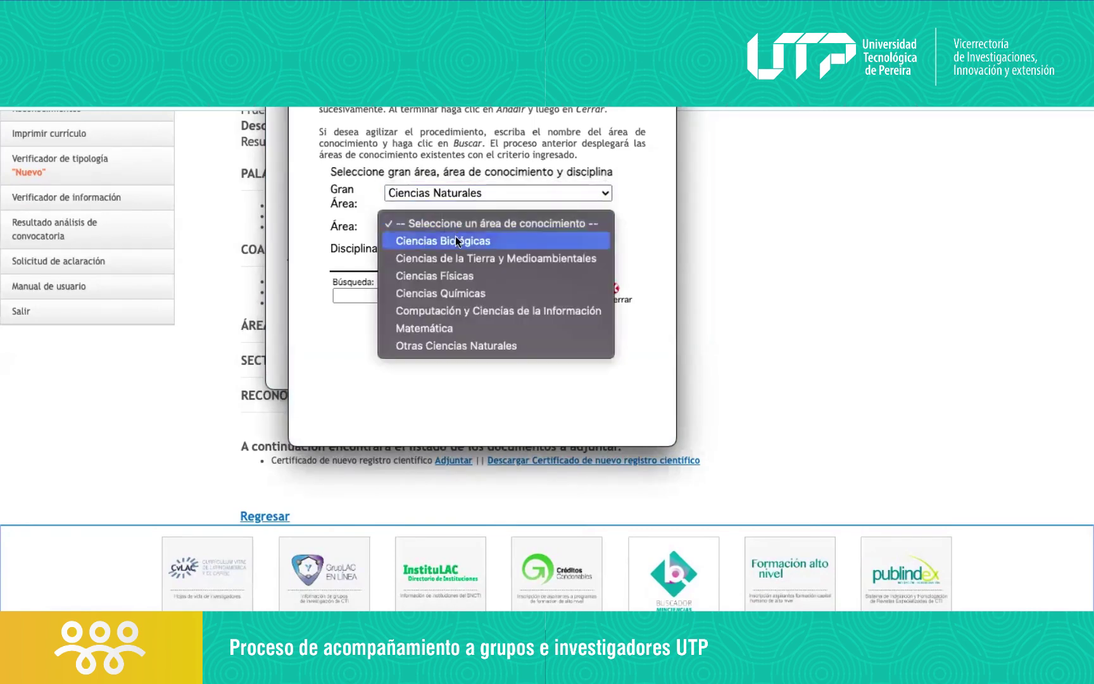
{"action": "left_click", "coordinate": [456, 238]}
{"action": "left_click", "coordinate": [460, 252]}
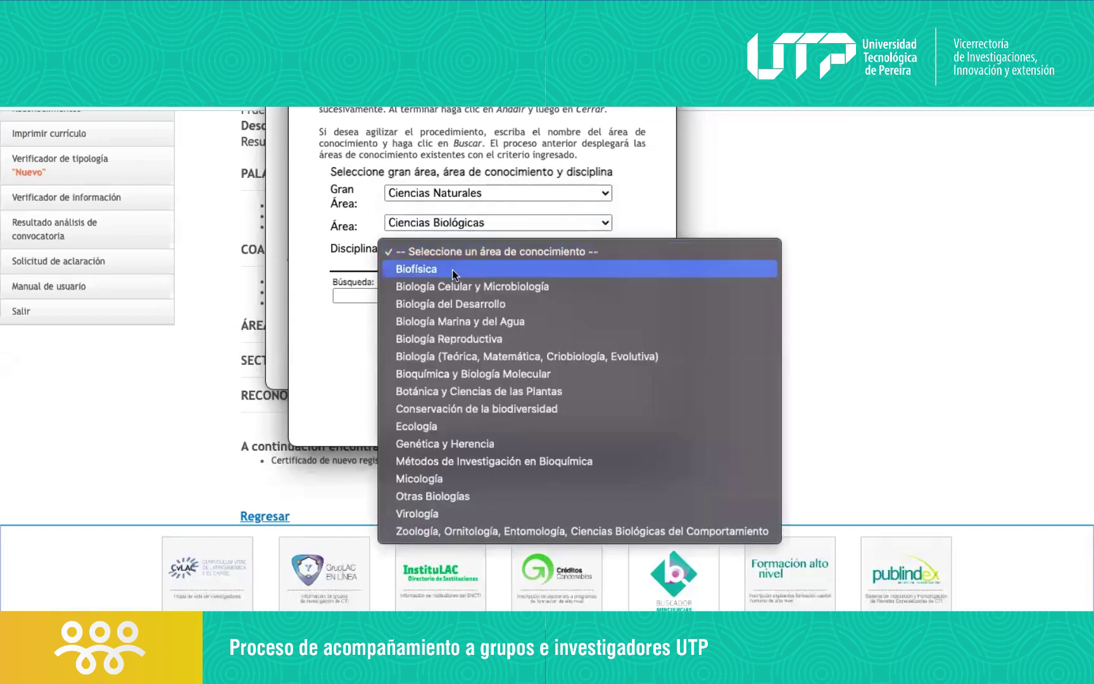
{"action": "left_click", "coordinate": [444, 320]}
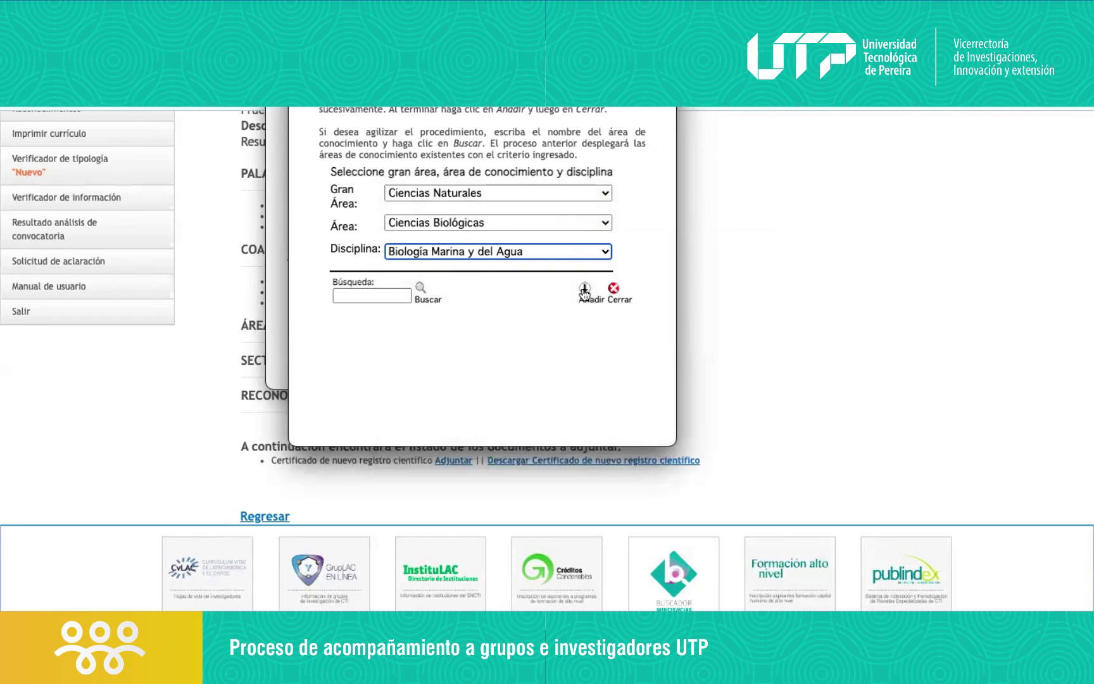
Add the chosen discipline to the record's knowledge areas and save the list.
{"action": "left_click", "coordinate": [583, 290]}
{"action": "left_click", "coordinate": [613, 149]}
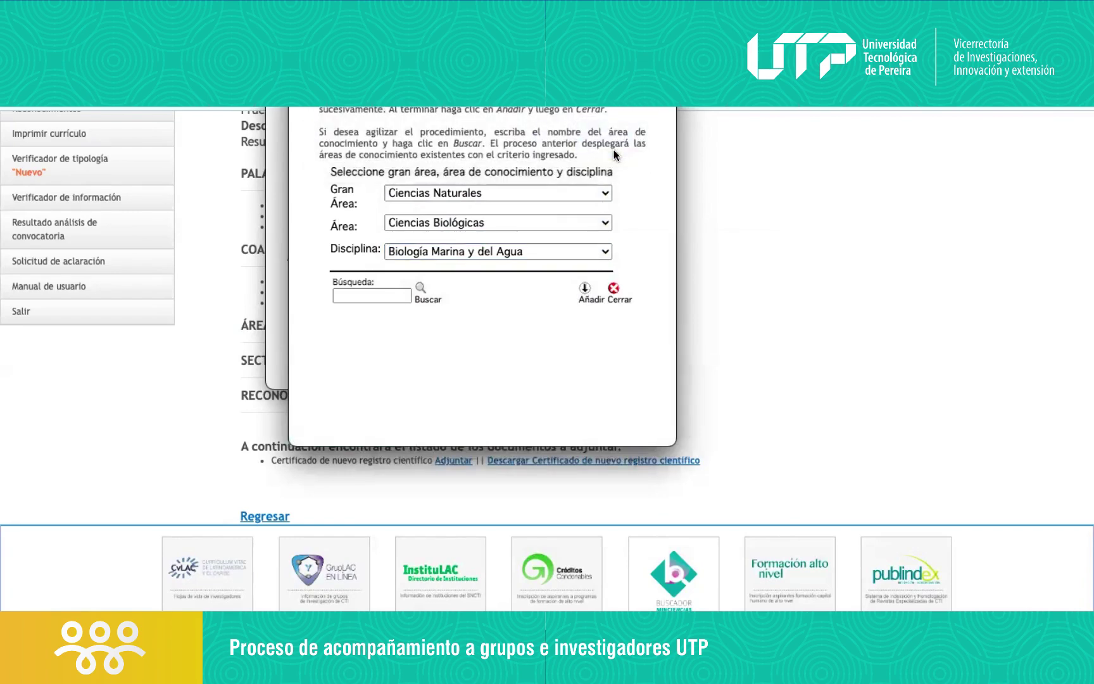
{"action": "left_click", "coordinate": [614, 290]}
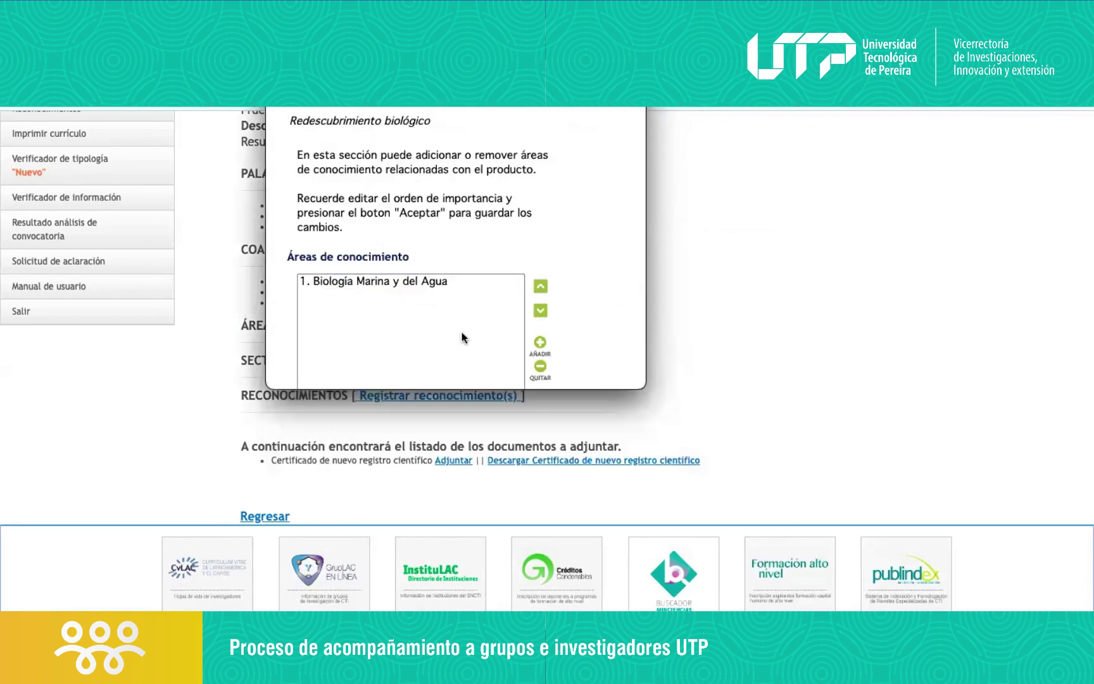
{"action": "scroll", "coordinate": [456, 331], "scroll_direction": "down", "scroll_amount": 2}
{"action": "left_click", "coordinate": [494, 371]}
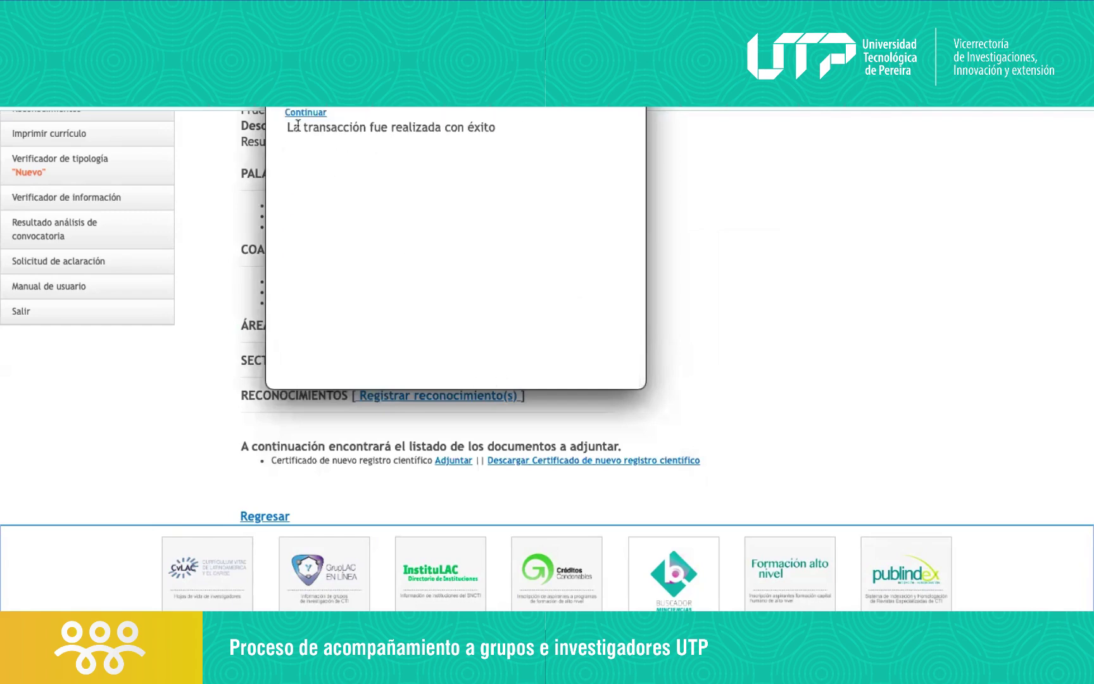
{"action": "left_click", "coordinate": [306, 113]}
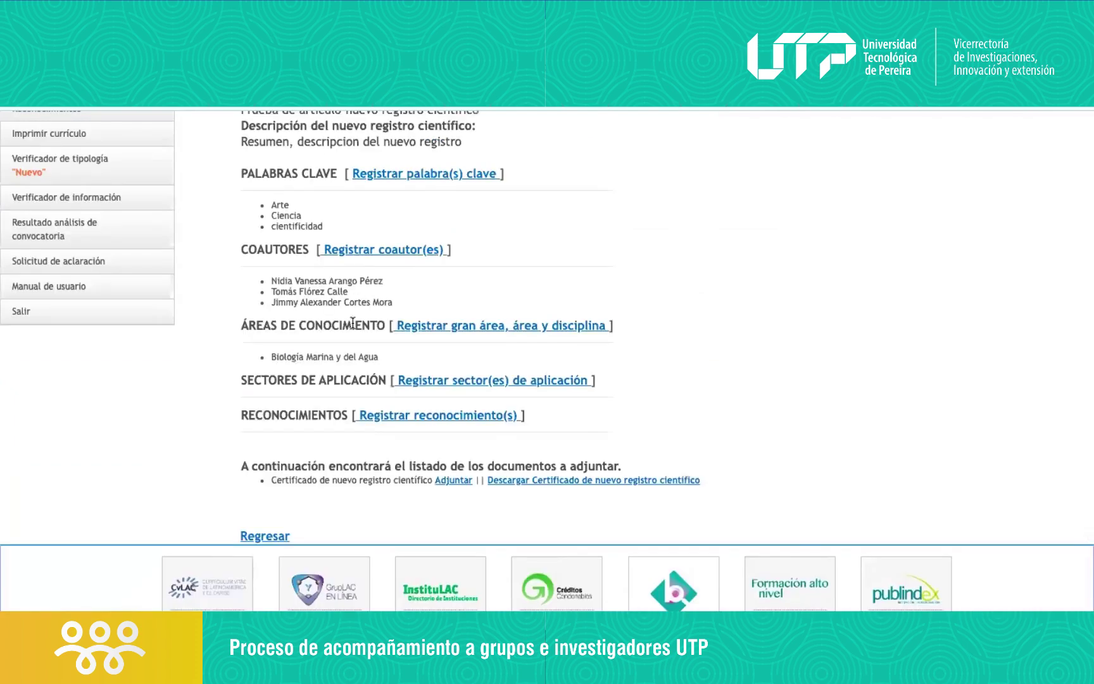
Start adding an application sector to the record and go through the available sectors.
{"action": "scroll", "coordinate": [354, 320], "scroll_direction": "down", "scroll_amount": 2}
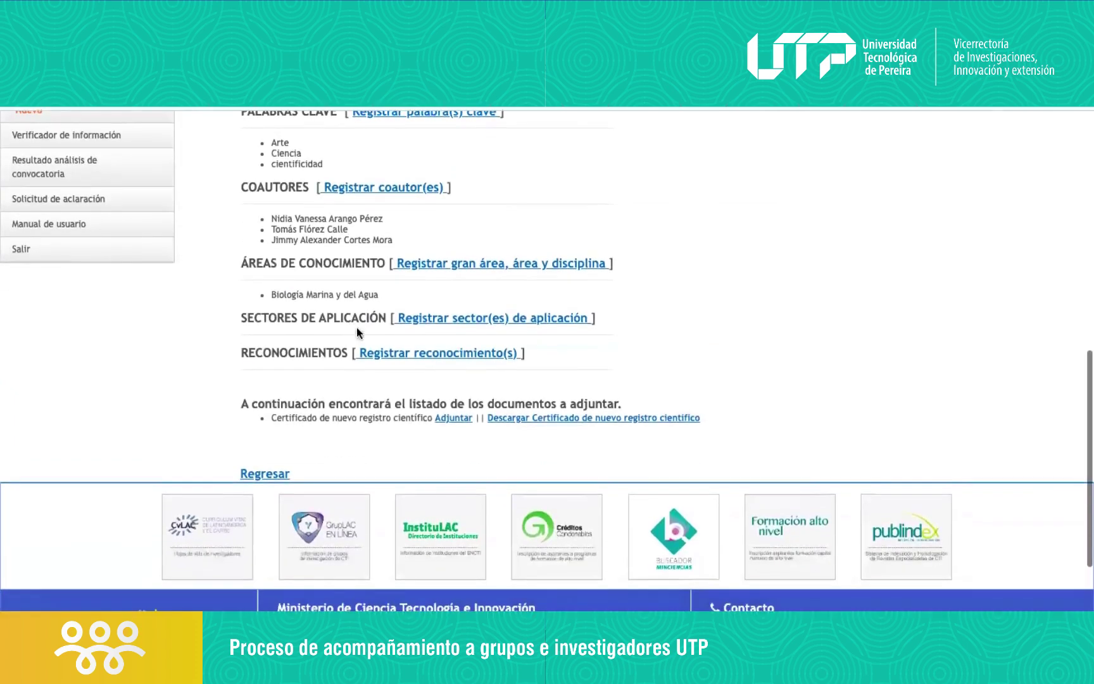
{"action": "left_click", "coordinate": [421, 318]}
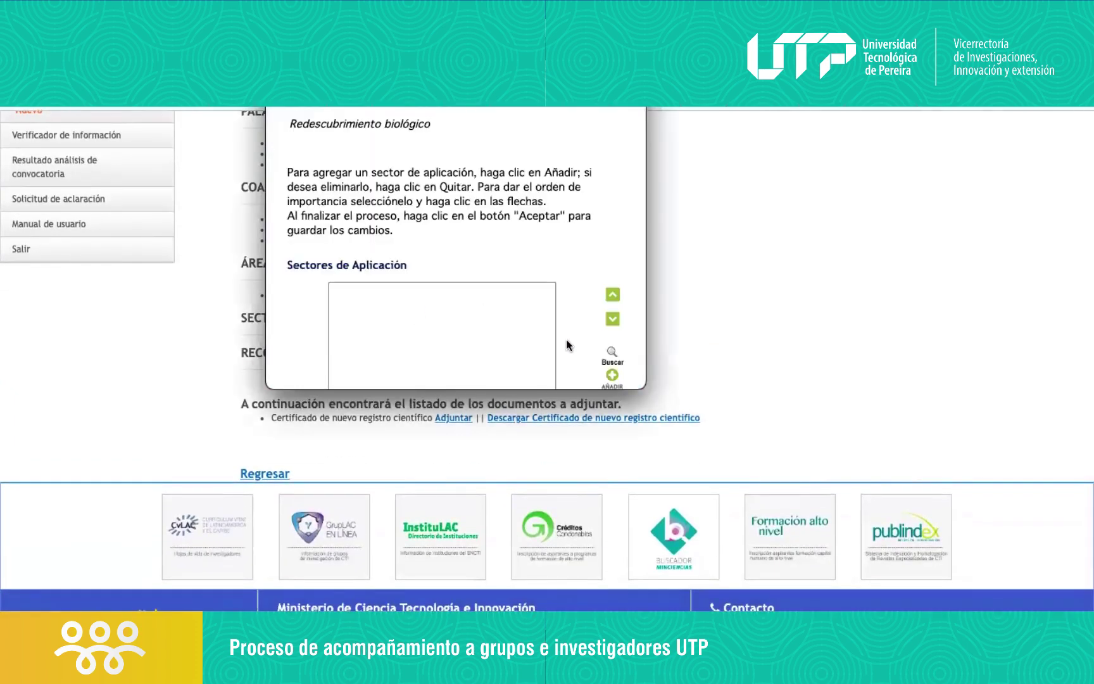
{"action": "left_click", "coordinate": [612, 375]}
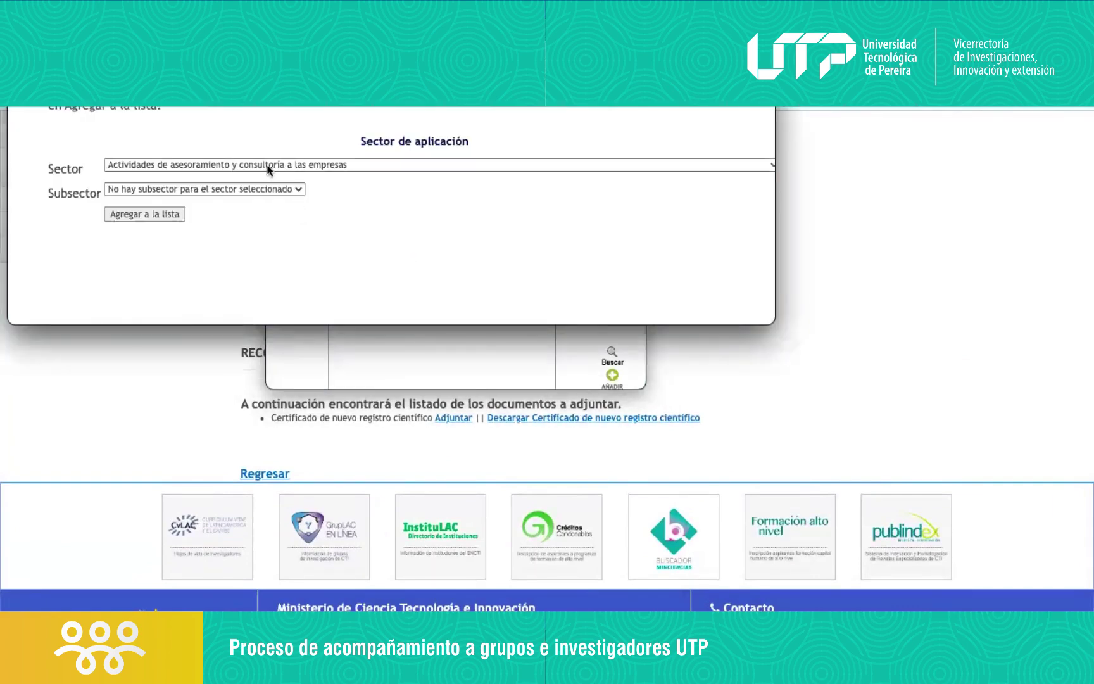
{"action": "left_click", "coordinate": [267, 168]}
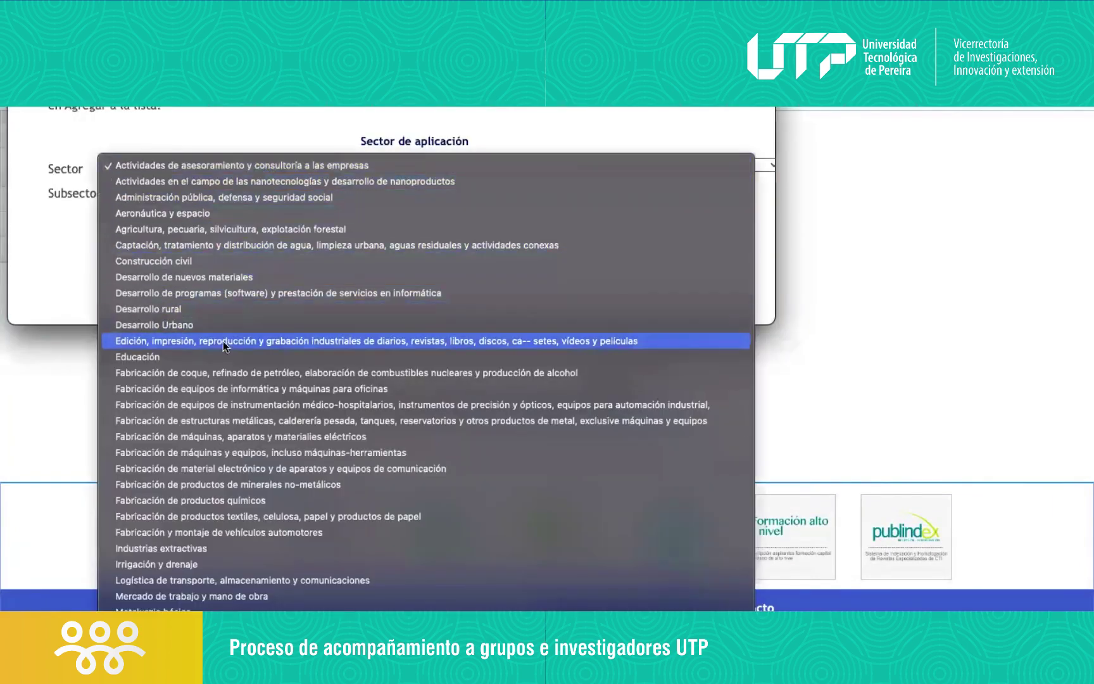
{"action": "scroll", "coordinate": [223, 342], "scroll_direction": "down", "scroll_amount": 5}
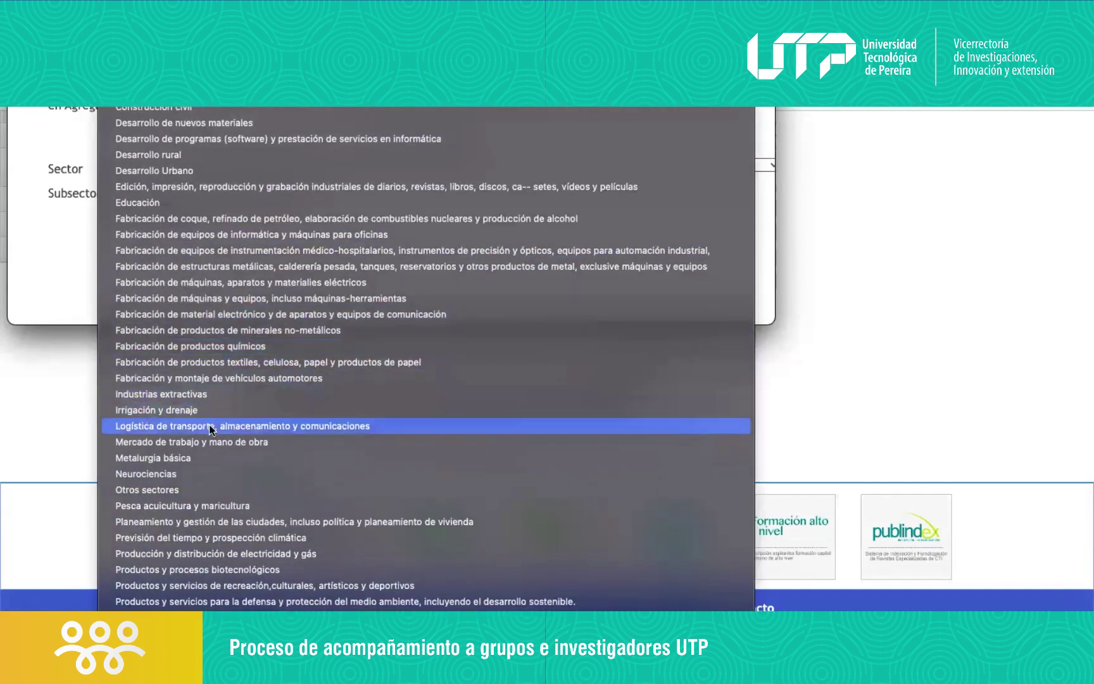
{"action": "left_click", "coordinate": [234, 269]}
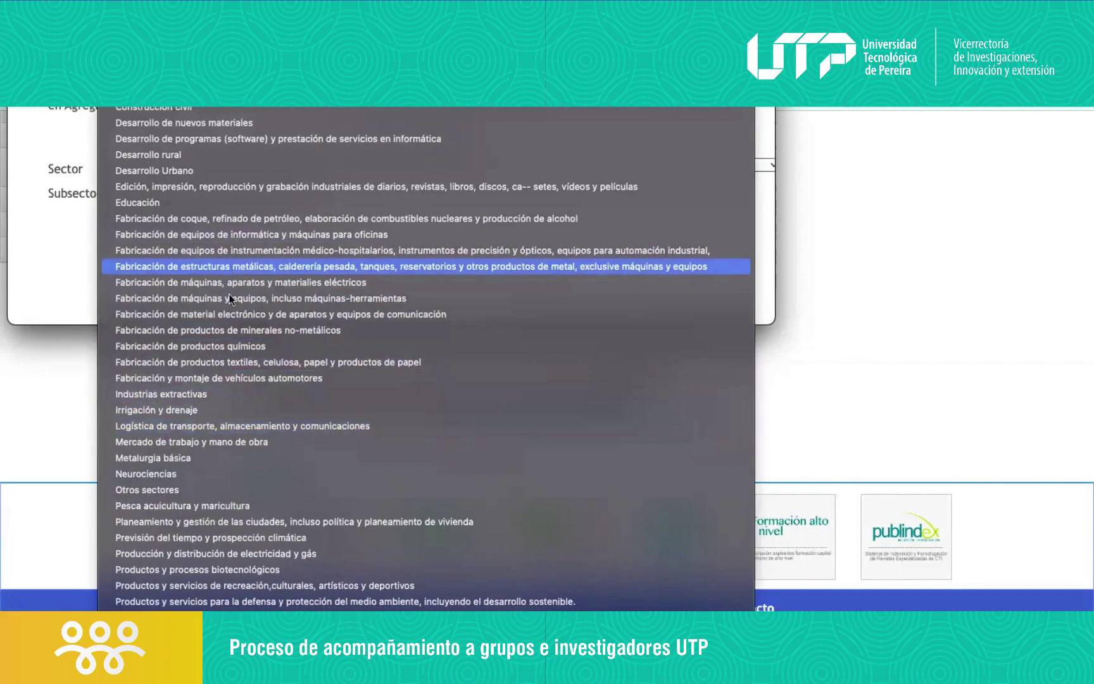